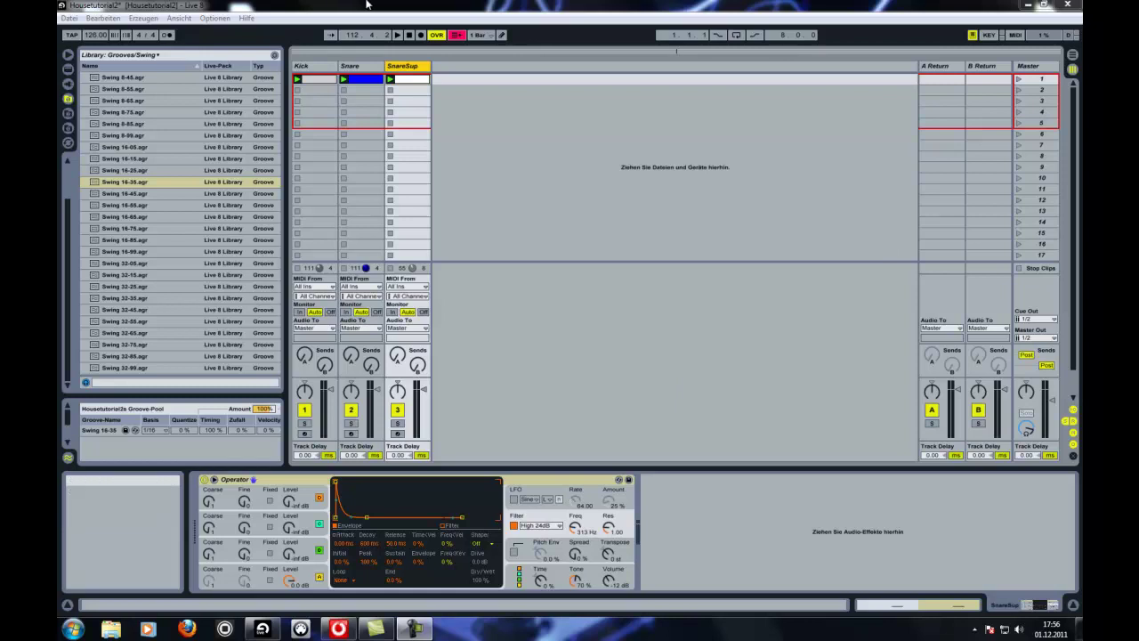
Look through the Swing grooves in the library and go up to the parent Grooves folder.
{"action": "left_click", "coordinate": [559, 166]}
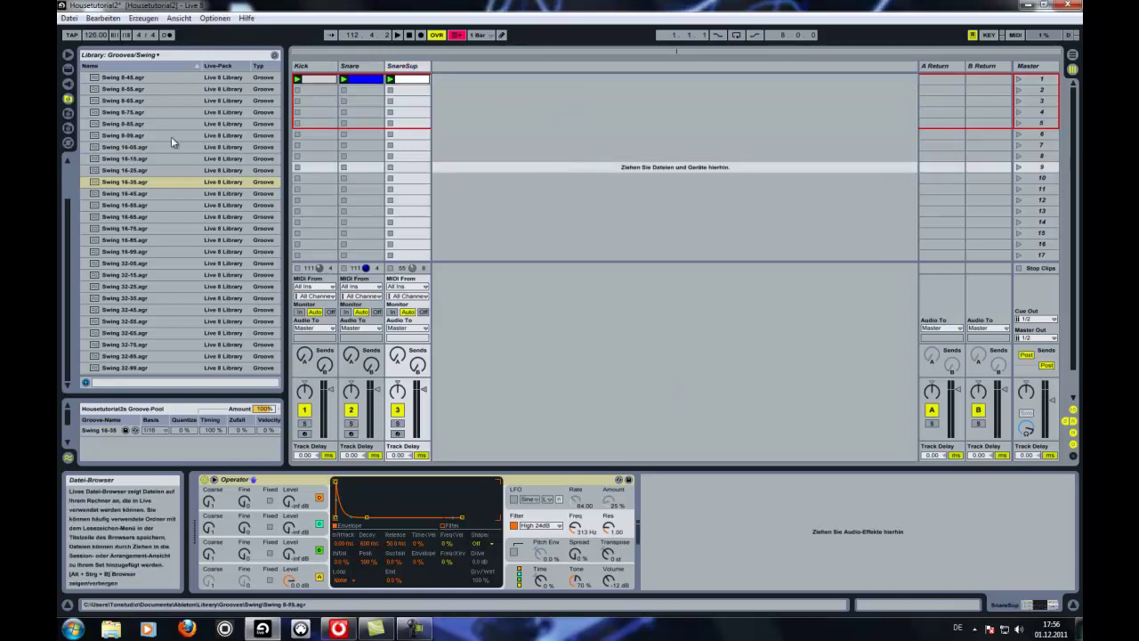
{"action": "left_click", "coordinate": [170, 146]}
{"action": "scroll", "coordinate": [166, 173], "scroll_direction": "up", "scroll_amount": 2}
{"action": "scroll", "coordinate": [167, 180], "scroll_direction": "down", "scroll_amount": 2}
{"action": "scroll", "coordinate": [166, 180], "scroll_direction": "up", "scroll_amount": 2}
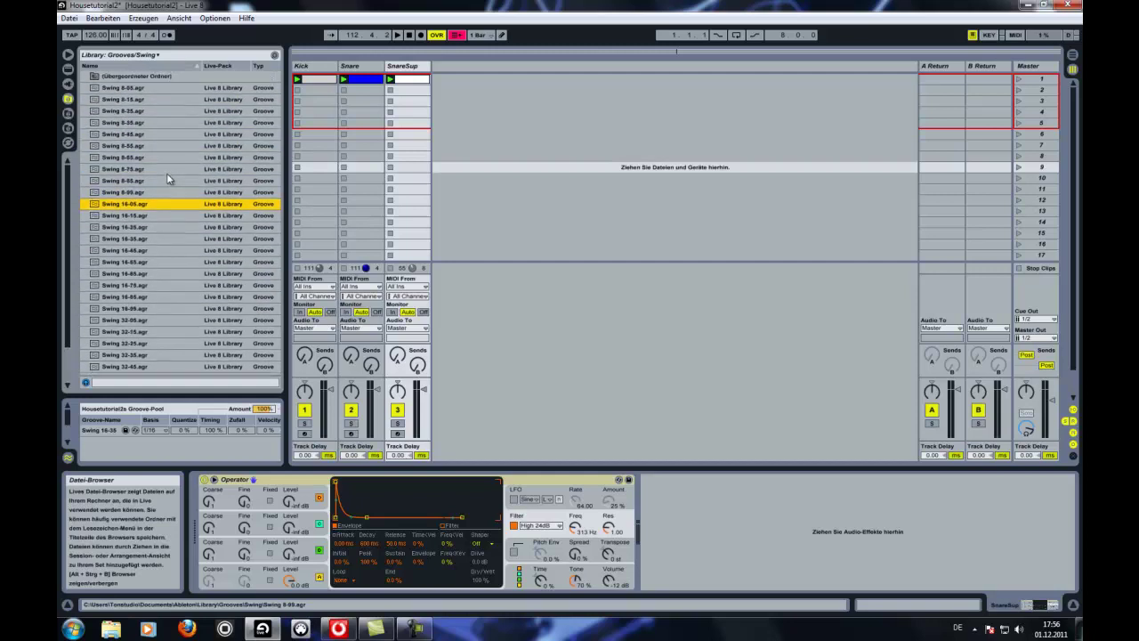
{"action": "left_click", "coordinate": [95, 76]}
{"action": "double_click", "coordinate": [96, 77]}
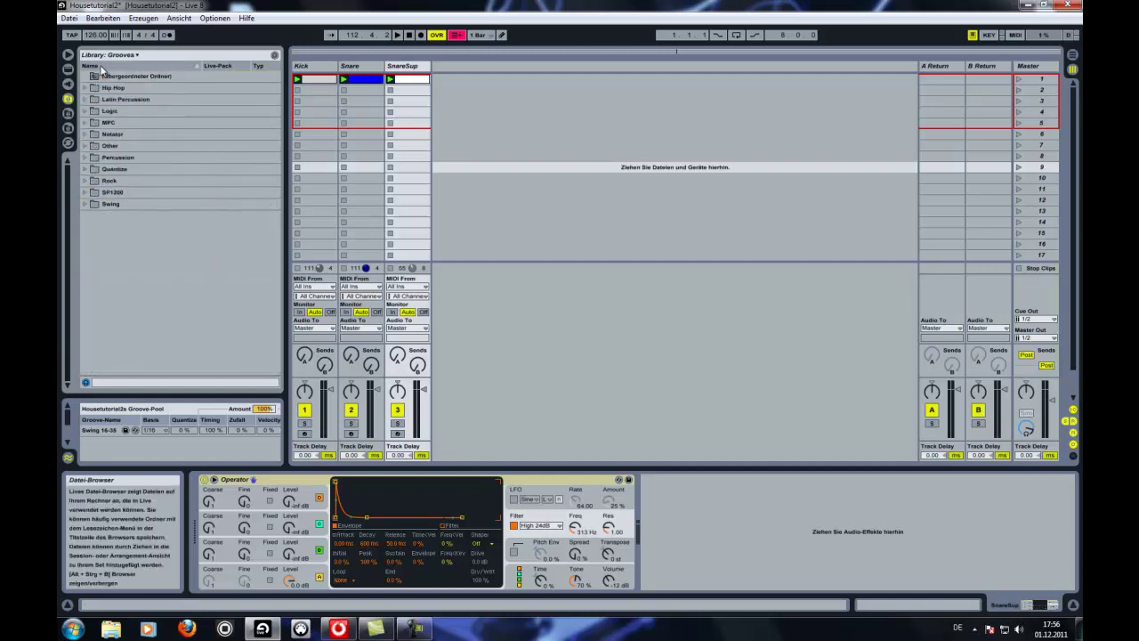
{"action": "left_click", "coordinate": [114, 79]}
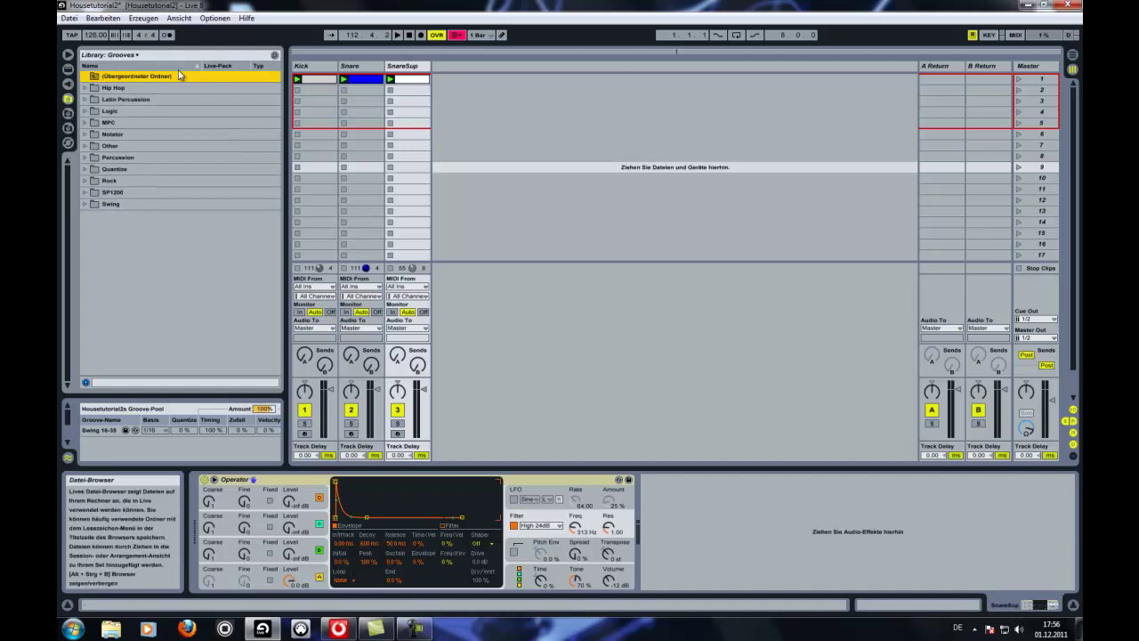
Switch the file browser that shows the Desktop folder to the Library bookmark.
{"action": "left_click", "coordinate": [68, 114]}
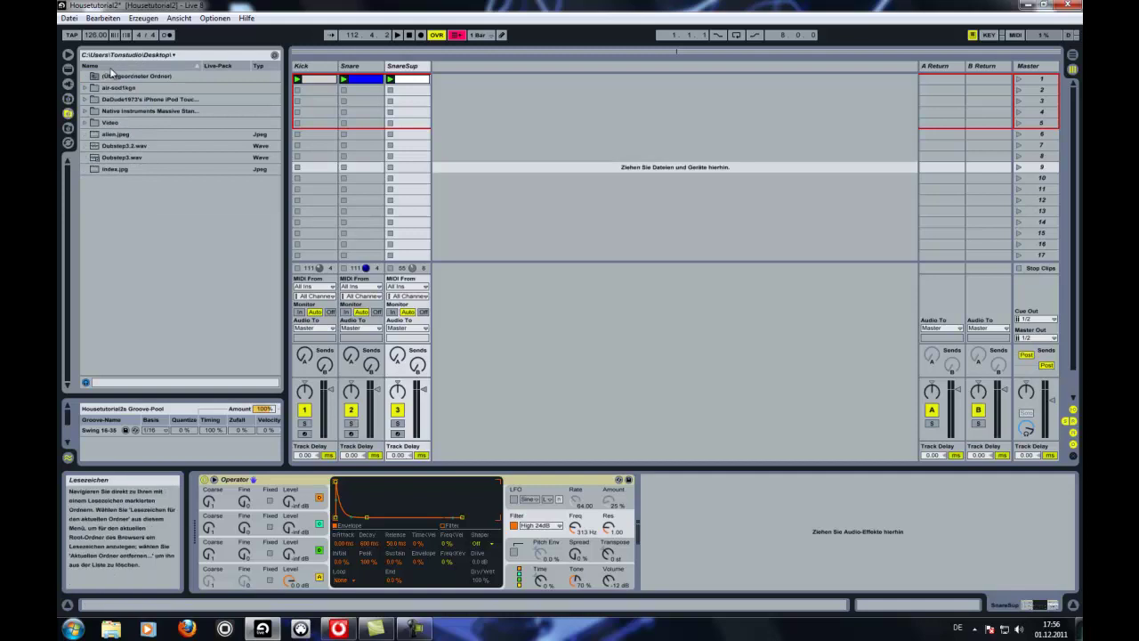
{"action": "left_click", "coordinate": [169, 55]}
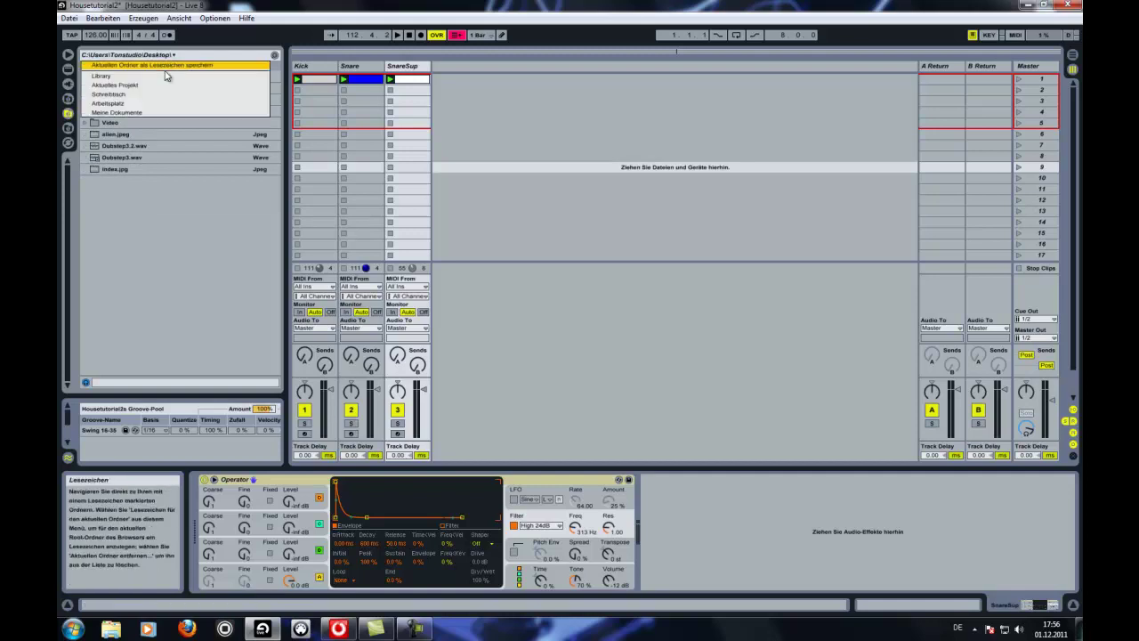
{"action": "left_click", "coordinate": [156, 78]}
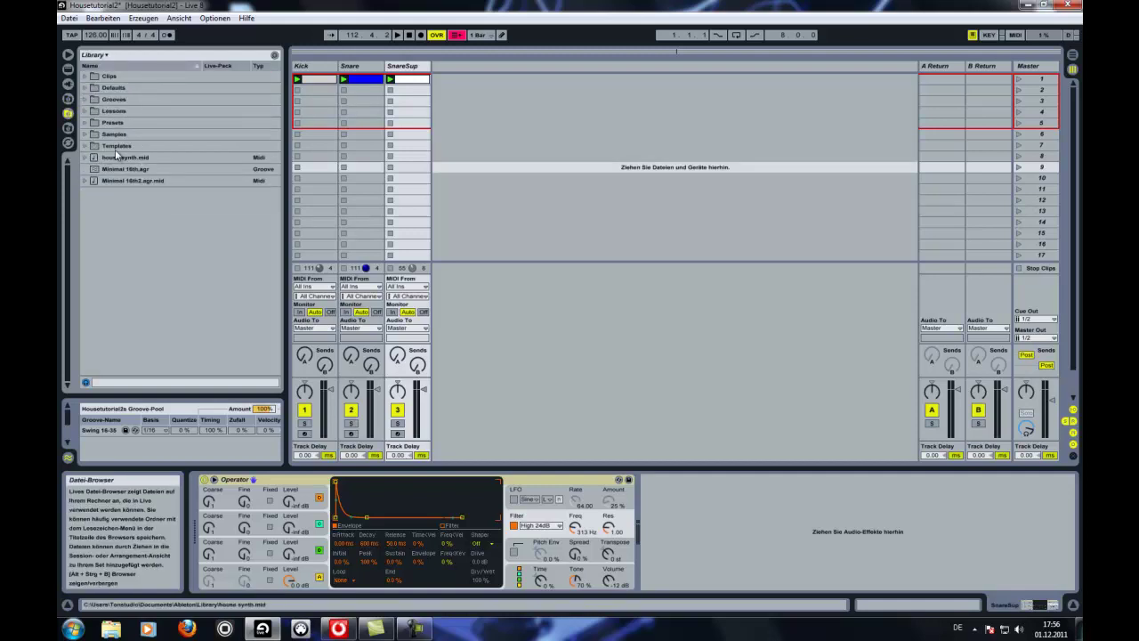
Add an Operator instrument on a new MIDI track after SnareSup and briefly run playback.
{"action": "left_click", "coordinate": [68, 71]}
{"action": "left_click_drag", "start_coordinate": [125, 134], "coordinate": [446, 66]}
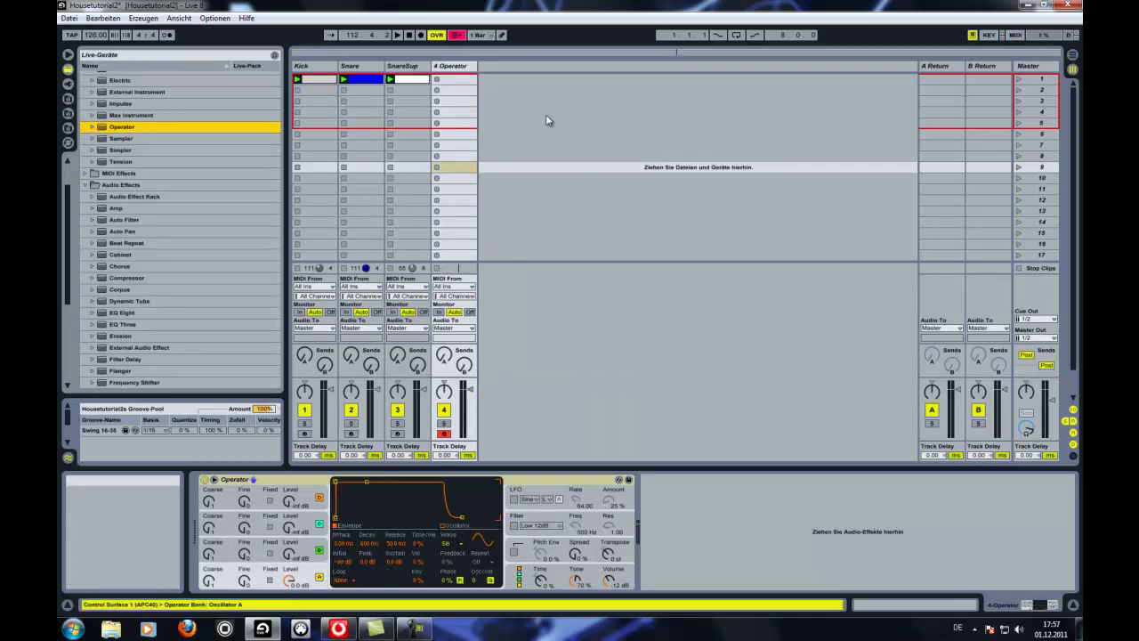
{"action": "key", "text": "space"}
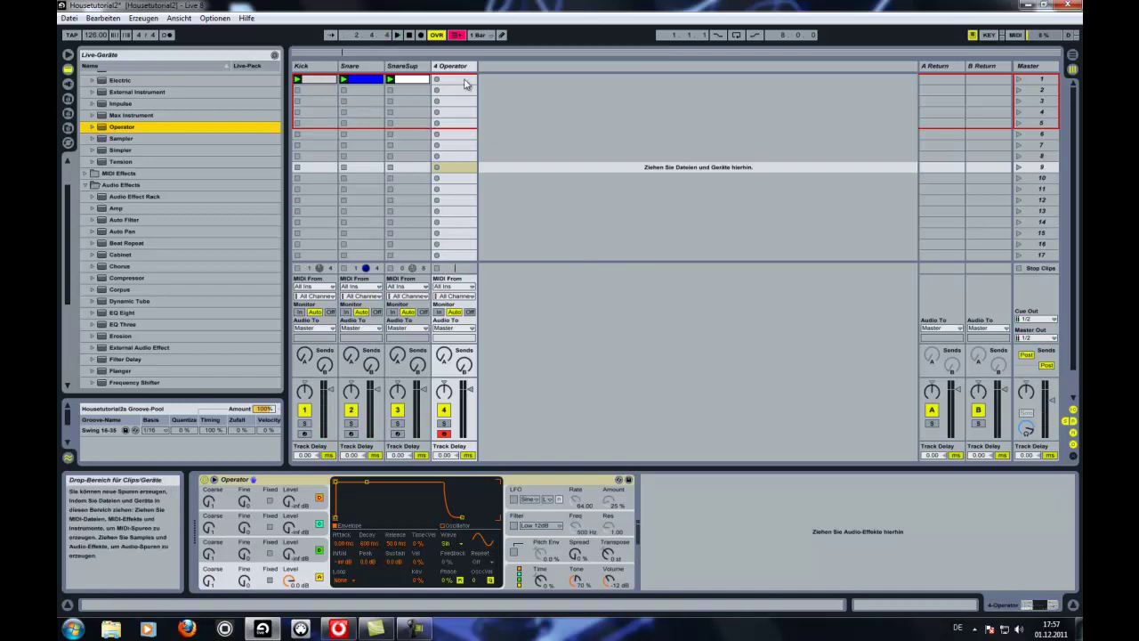
Load house synth.mid from the Library into the Operator track's first clip slot and show its notes across the full clip.
{"action": "left_click", "coordinate": [67, 113]}
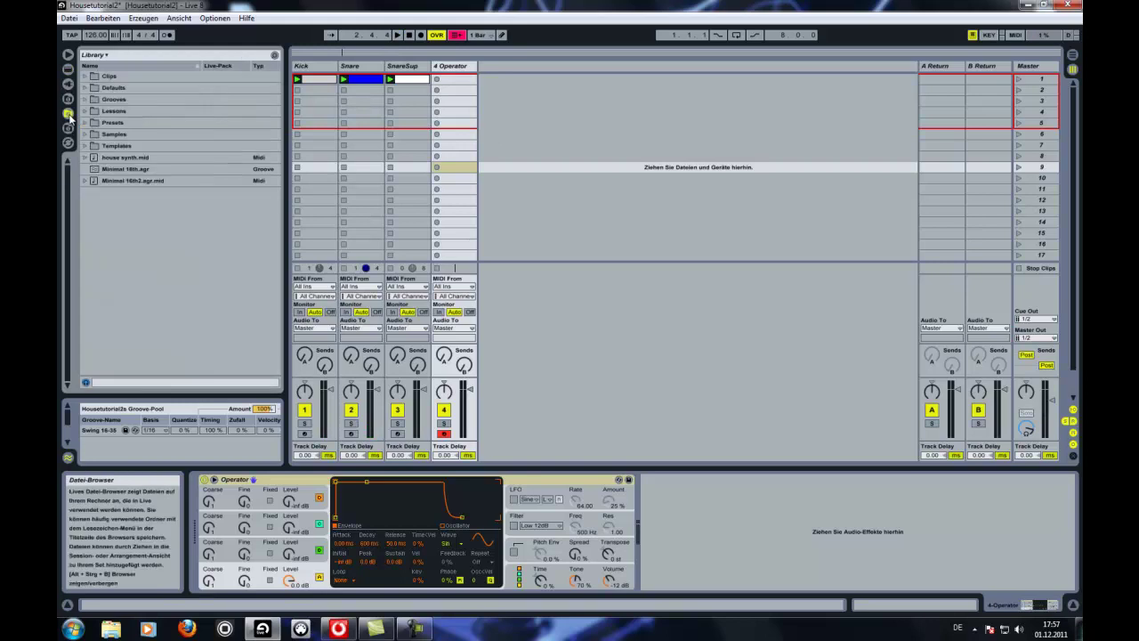
{"action": "left_click_drag", "start_coordinate": [124, 160], "coordinate": [471, 81]}
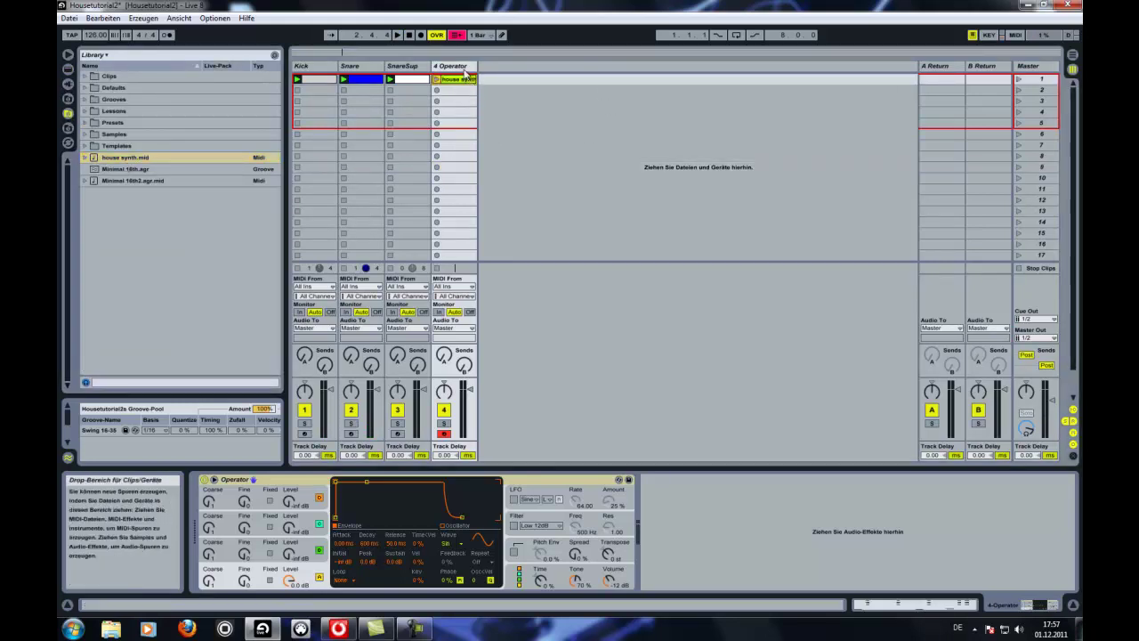
{"action": "double_click", "coordinate": [456, 80]}
{"action": "left_click_drag", "start_coordinate": [431, 332], "coordinate": [552, 370]}
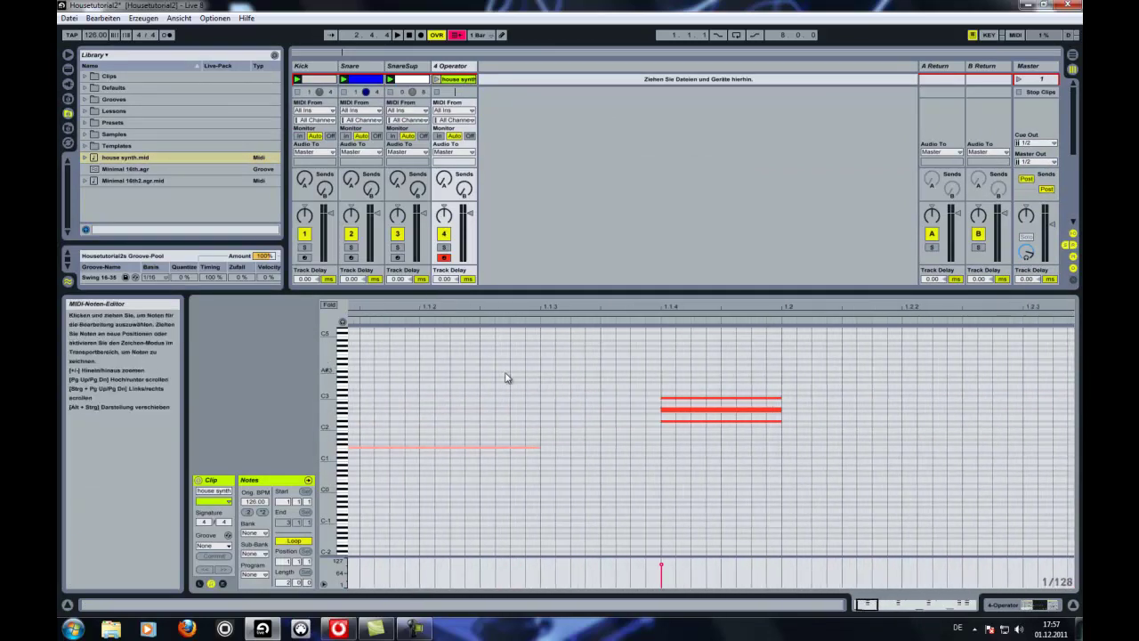
{"action": "left_click_drag", "start_coordinate": [331, 395], "coordinate": [347, 397]}
{"action": "left_click_drag", "start_coordinate": [570, 338], "coordinate": [569, 299]}
{"action": "scroll", "coordinate": [427, 401], "scroll_direction": "down", "scroll_amount": 5}
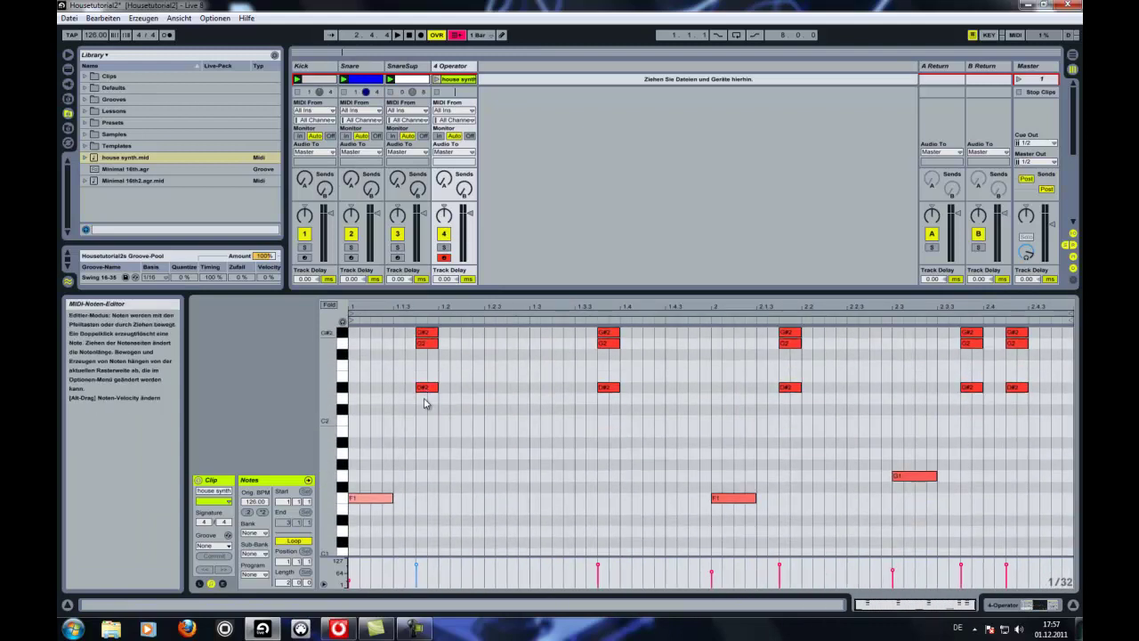
Raise the velocity of all notes in the house synth clip to the maximum of 127 and launch the clip.
{"action": "key", "text": "ctrl+a"}
{"action": "left_click", "coordinate": [598, 569]}
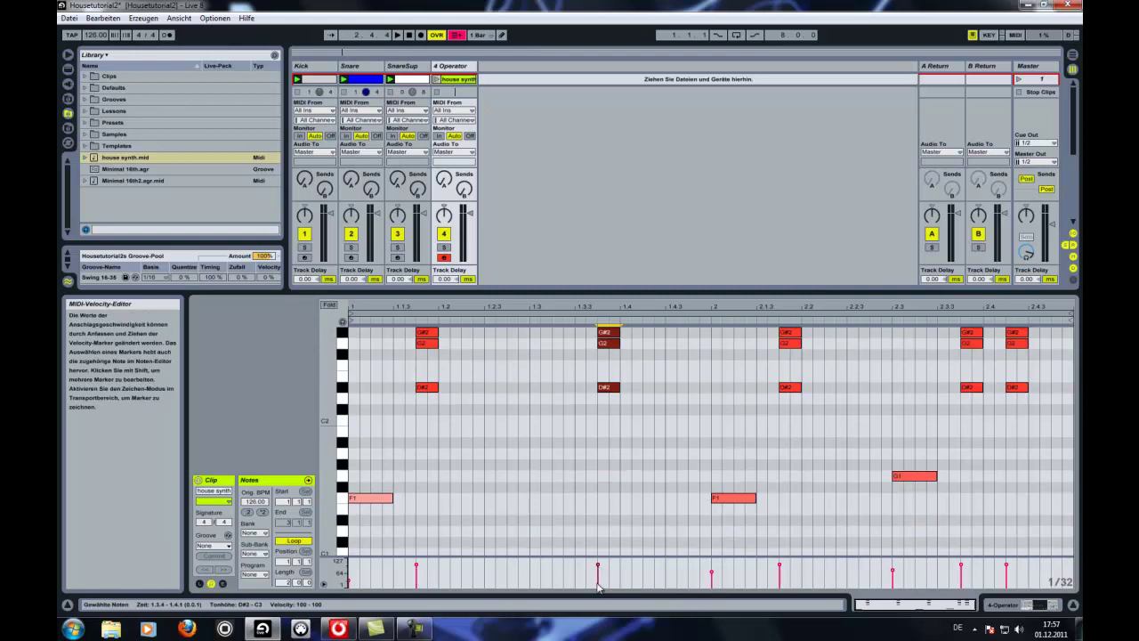
{"action": "left_click_drag", "start_coordinate": [1035, 570], "coordinate": [338, 574]}
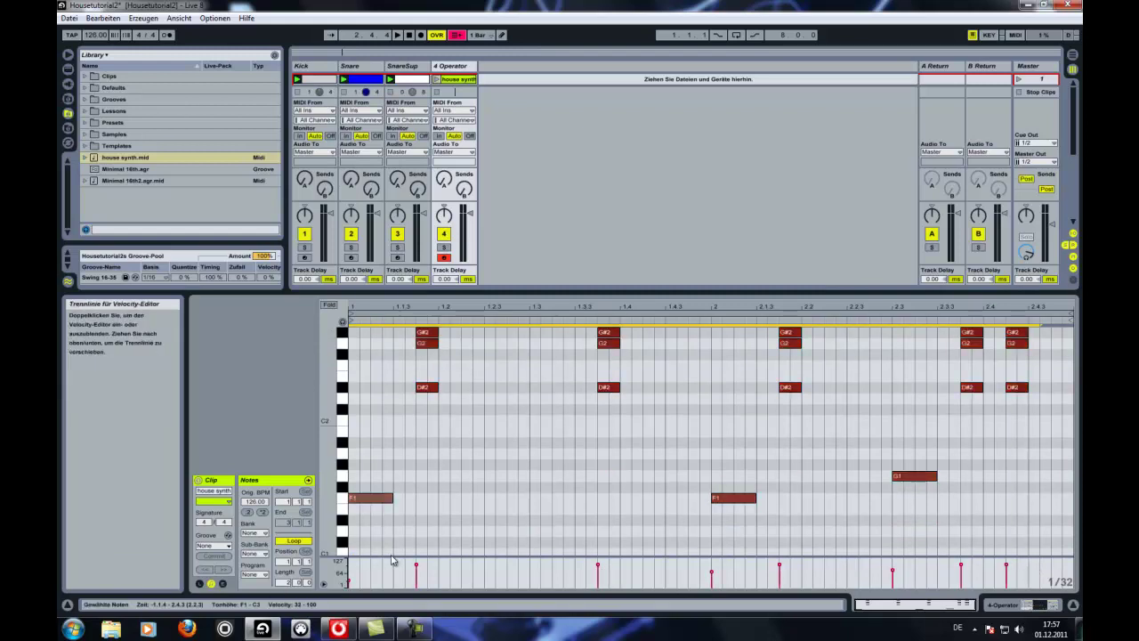
{"action": "left_click_drag", "start_coordinate": [420, 568], "coordinate": [419, 570]}
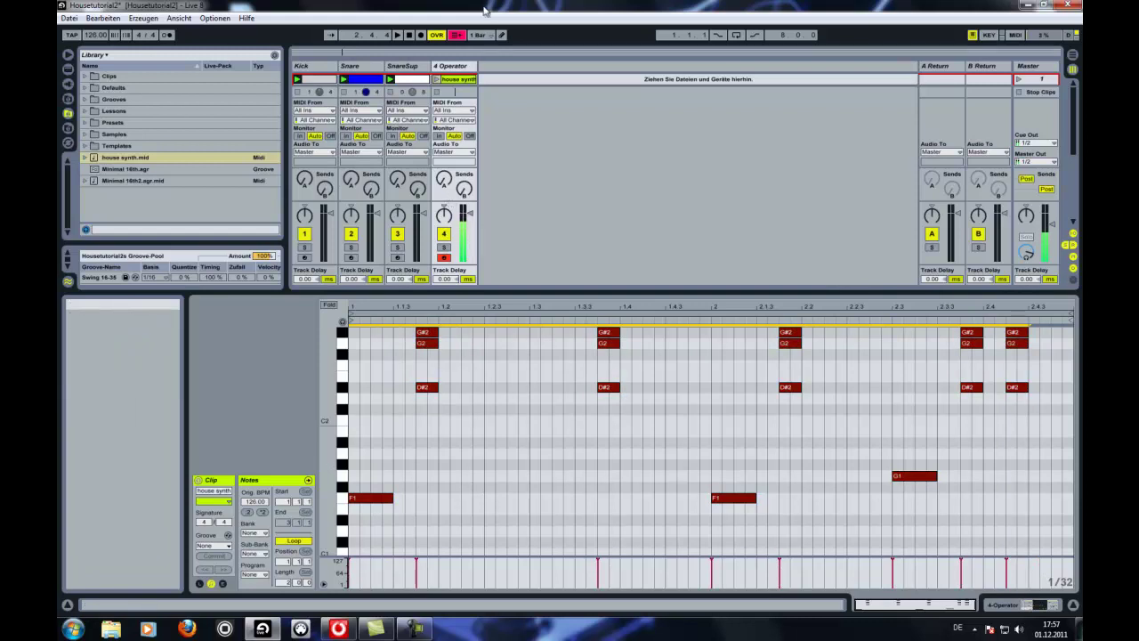
{"action": "left_click", "coordinate": [436, 80]}
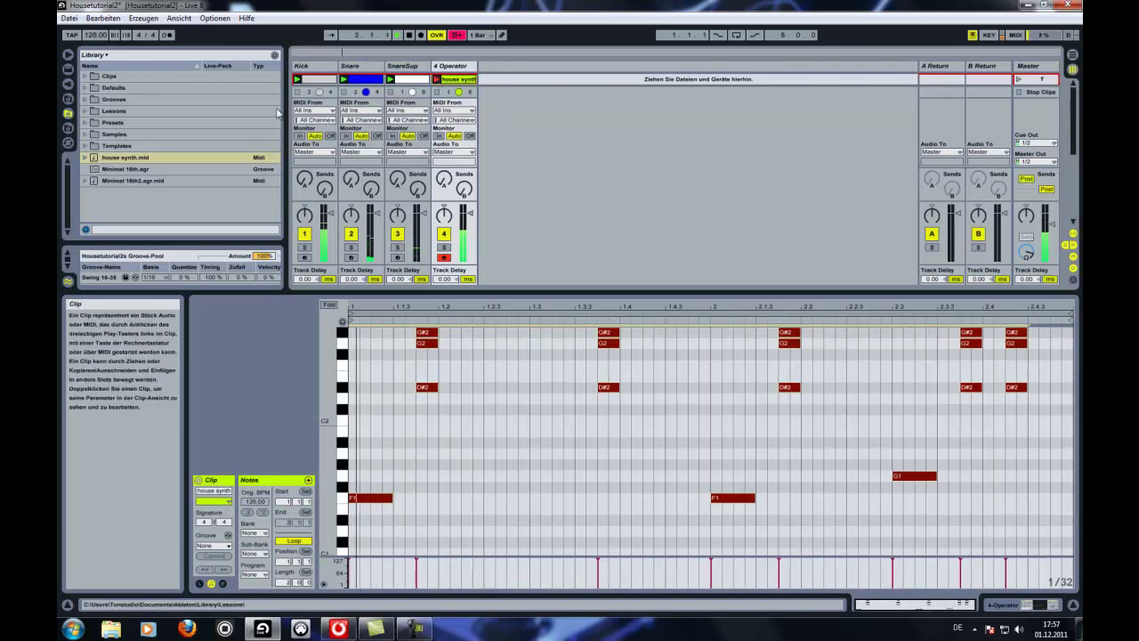
Apply the Swing 16-45.agr groove from the library's Swing folder to the house synth clip and play it.
{"action": "double_click", "coordinate": [98, 99]}
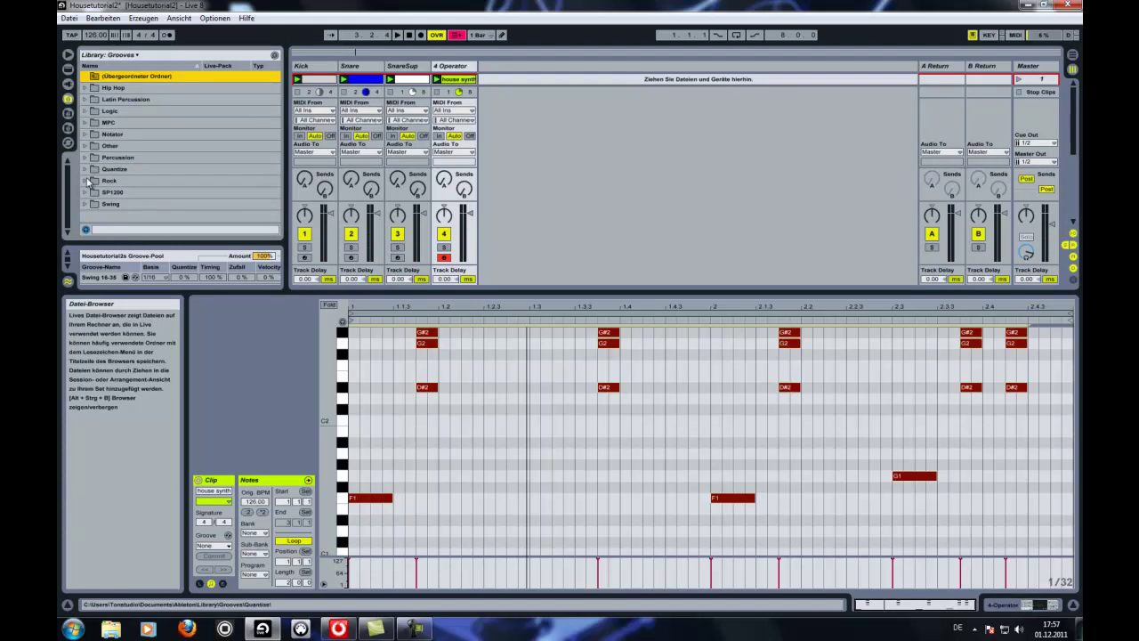
{"action": "left_click", "coordinate": [93, 206]}
{"action": "left_click", "coordinate": [84, 205]}
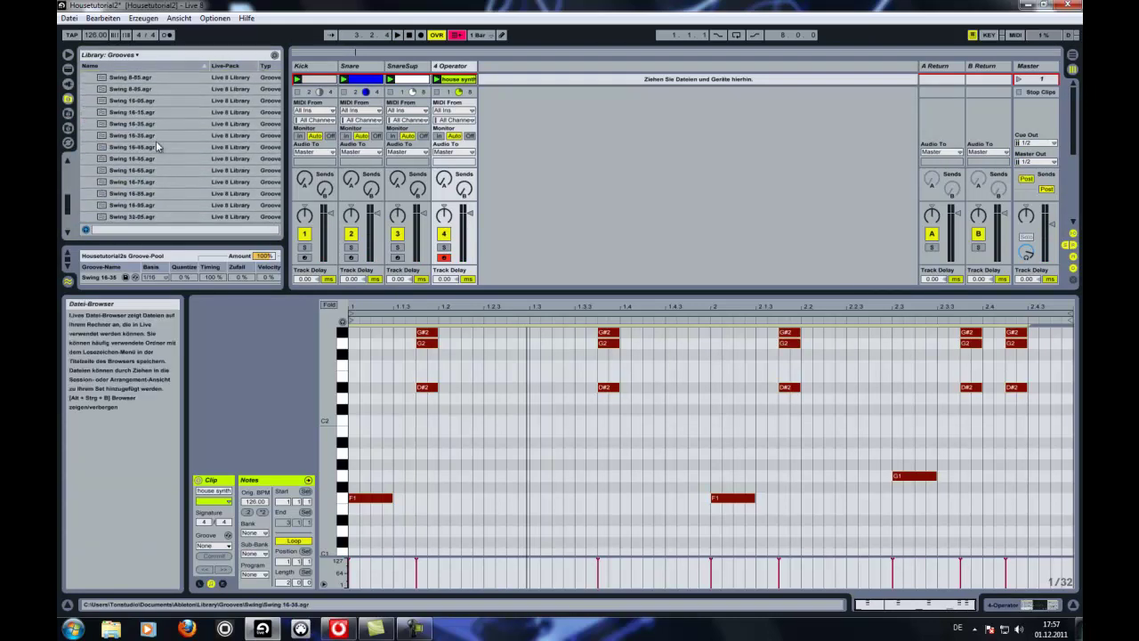
{"action": "left_click_drag", "start_coordinate": [143, 151], "coordinate": [473, 56]}
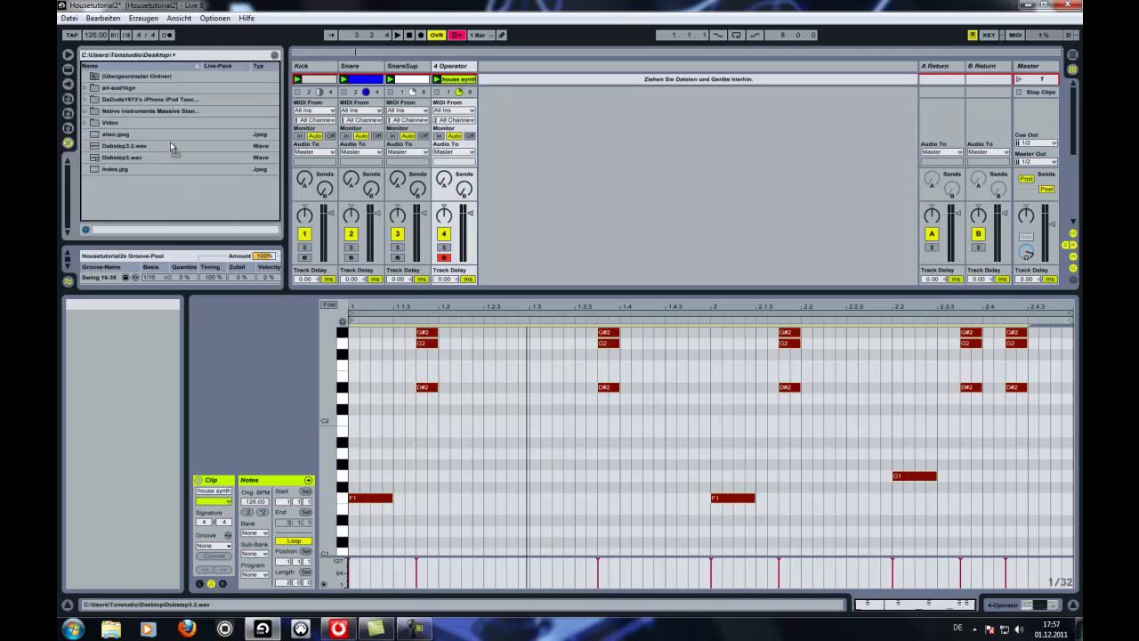
{"action": "left_click", "coordinate": [67, 128]}
{"action": "left_click", "coordinate": [67, 113]}
{"action": "left_click", "coordinate": [67, 98]}
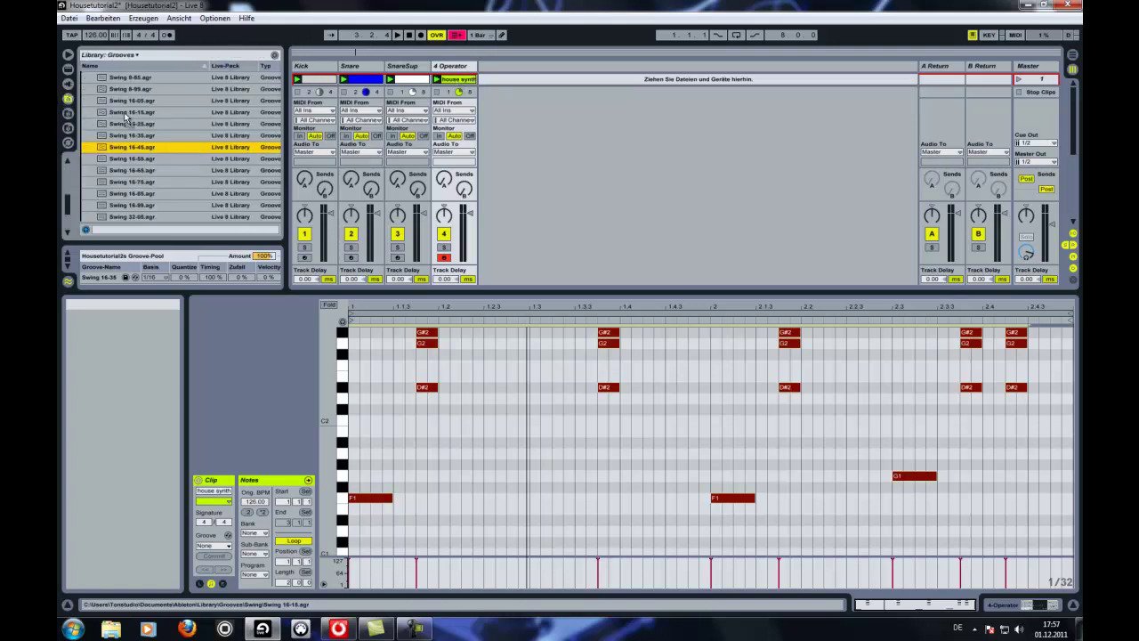
{"action": "left_click_drag", "start_coordinate": [153, 148], "coordinate": [464, 82]}
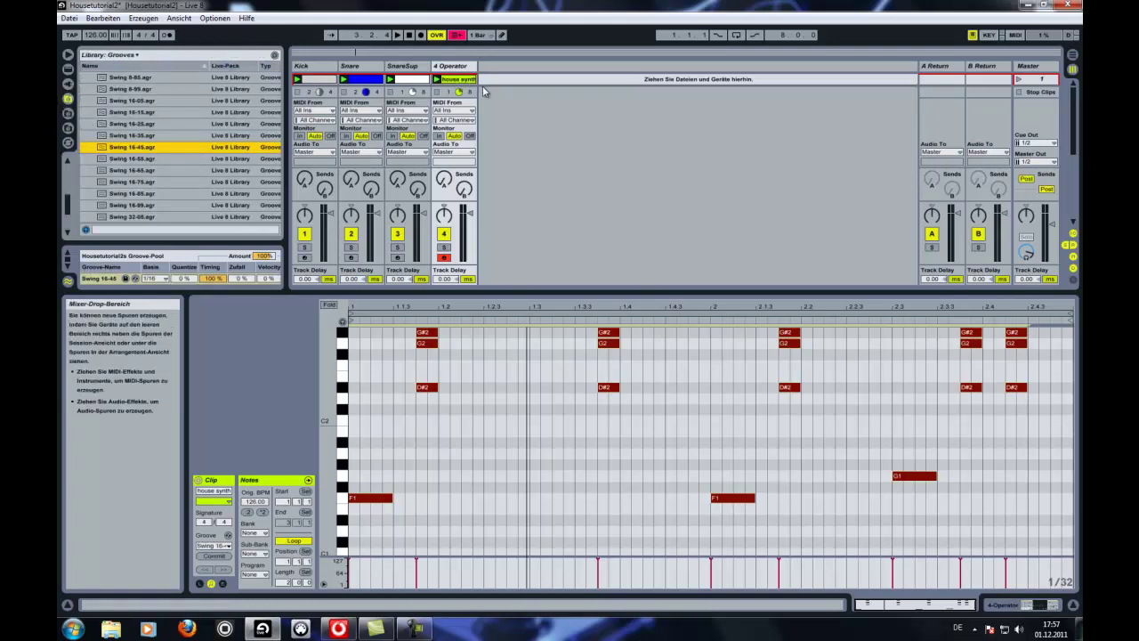
{"action": "key", "text": "space"}
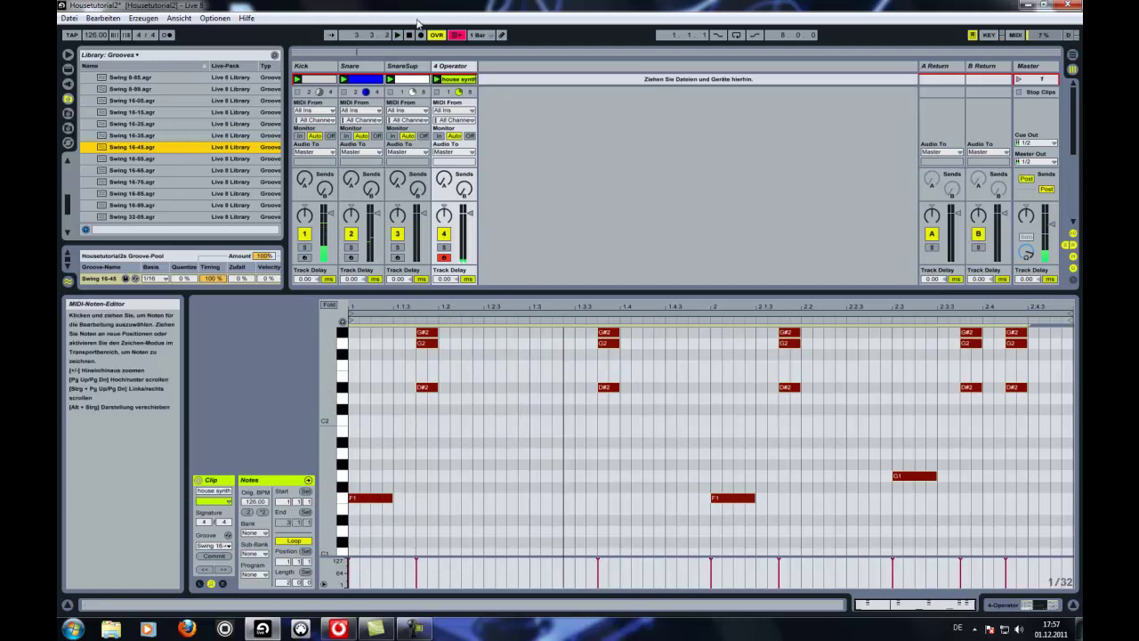
Solo the Operator track and raise oscillator B's level to -17 dB in its Operator device.
{"action": "key", "text": "shift+Tab"}
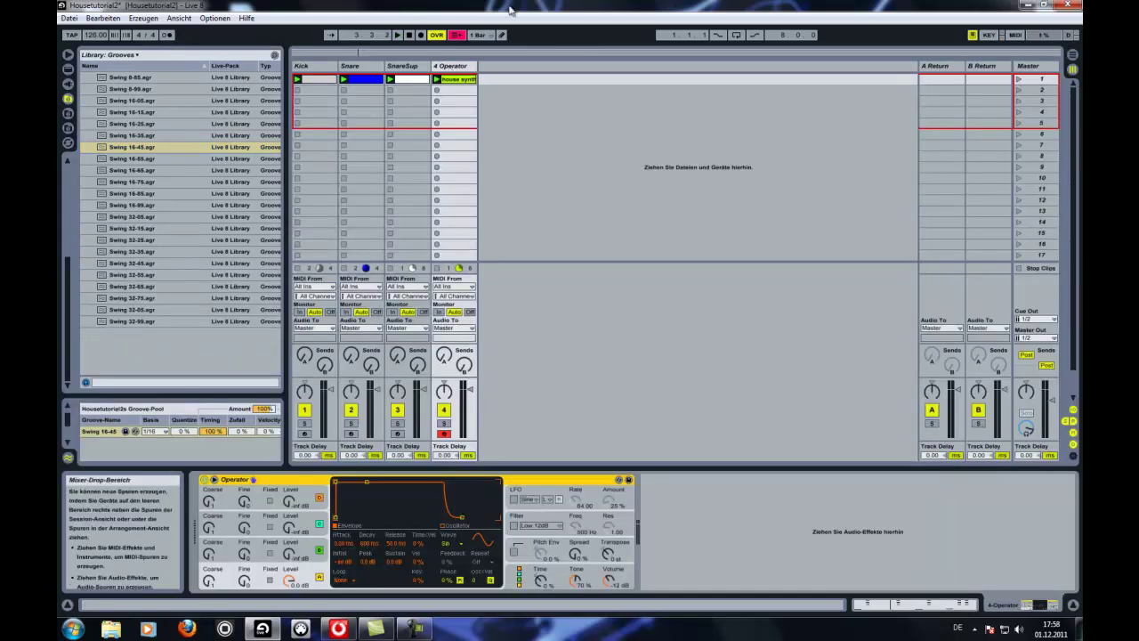
{"action": "left_click", "coordinate": [444, 423]}
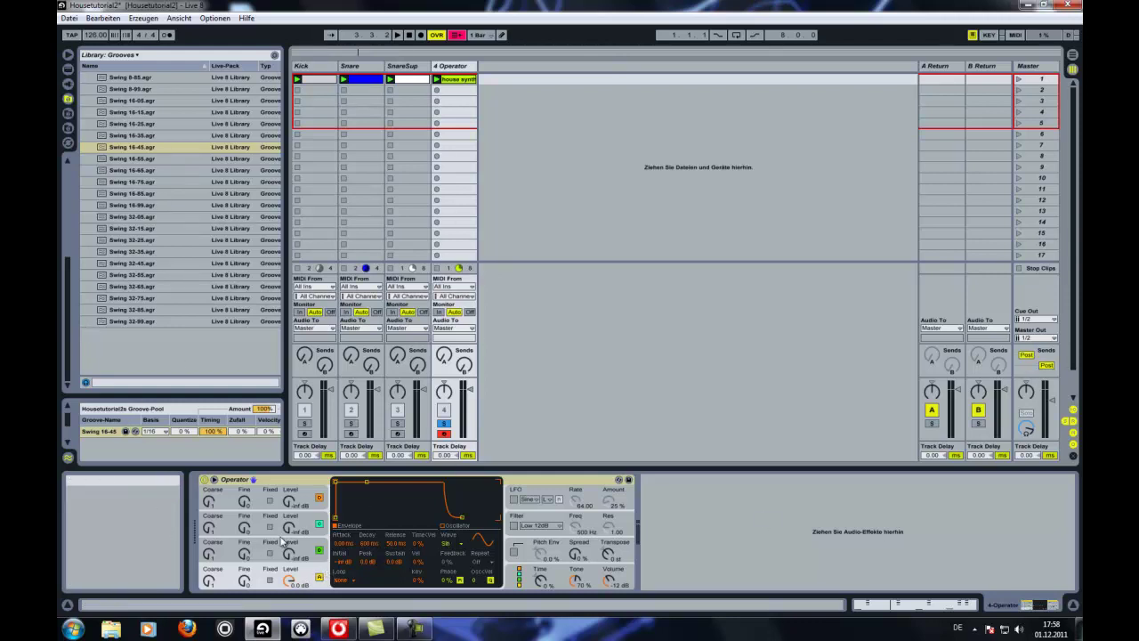
{"action": "left_click_drag", "start_coordinate": [288, 555], "coordinate": [288, 557]}
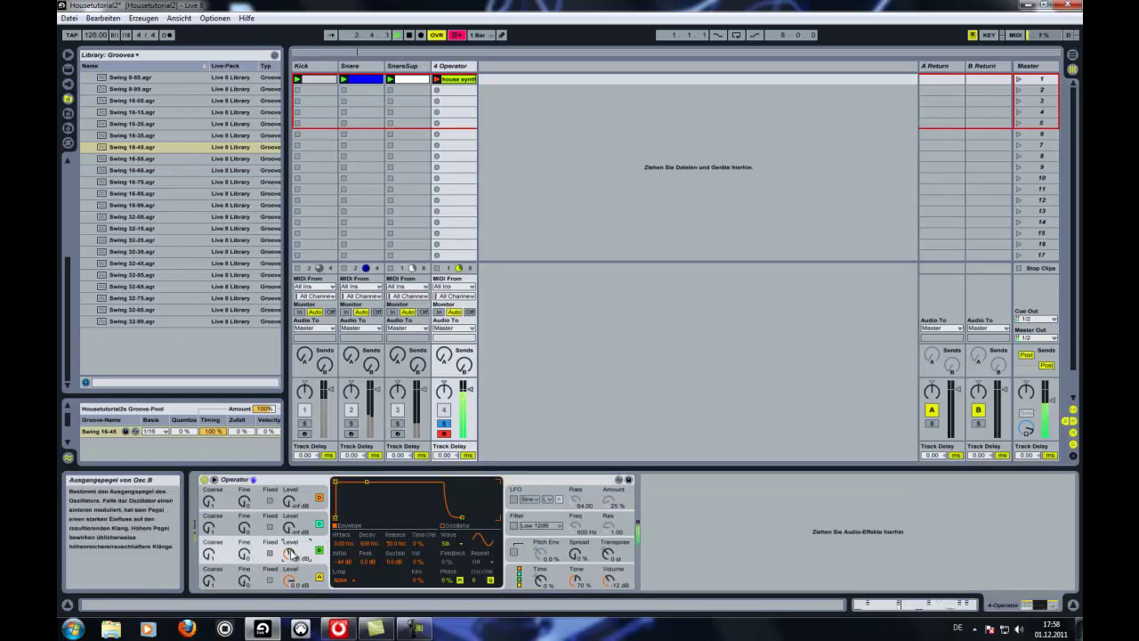
{"action": "left_click", "coordinate": [514, 526]}
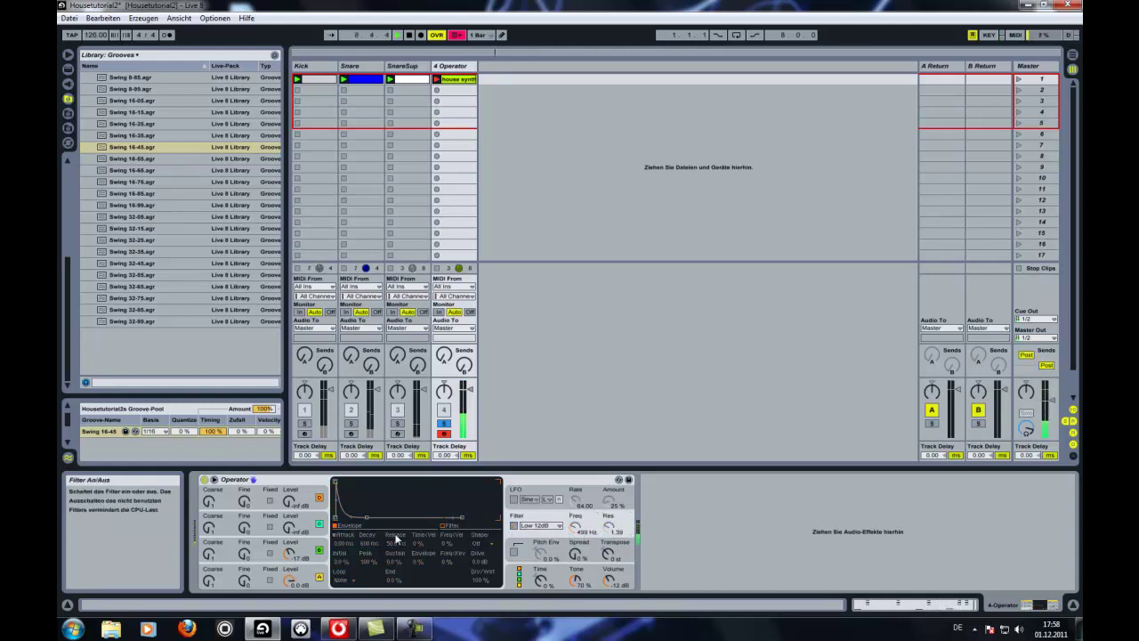
Set oscillator C's level to -22 dB and shape its envelope with a shorter decay, lower sustain and longer release.
{"action": "left_click", "coordinate": [288, 530]}
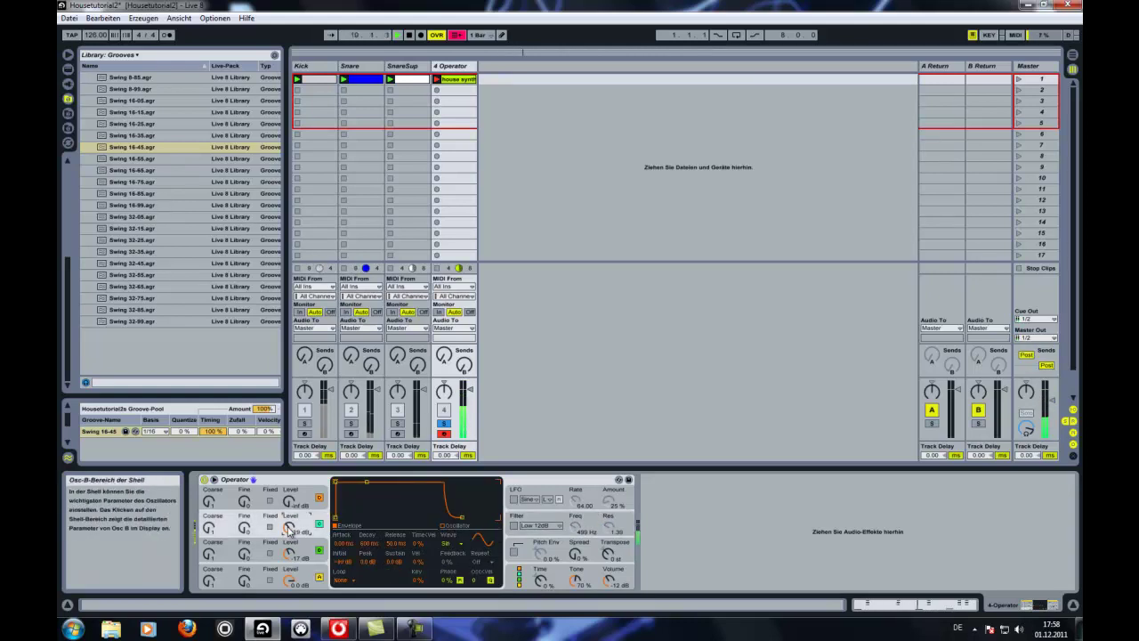
{"action": "left_click_drag", "start_coordinate": [288, 530], "coordinate": [290, 533]}
{"action": "left_click_drag", "start_coordinate": [365, 478], "coordinate": [366, 507]}
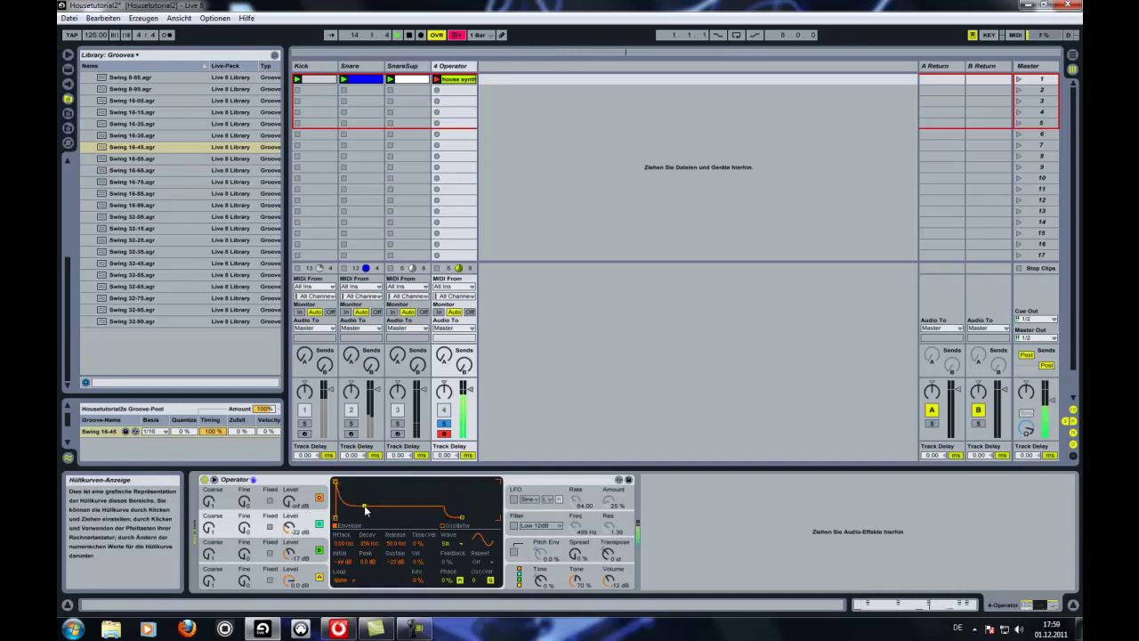
{"action": "left_click_drag", "start_coordinate": [463, 517], "coordinate": [485, 521]}
Lengthen oscillator A's envelope release and decay with sustain at about -14 dB, and play the Operator track unsoloed with the drums.
{"action": "left_click", "coordinate": [258, 574]}
{"action": "left_click_drag", "start_coordinate": [469, 519], "coordinate": [473, 521]}
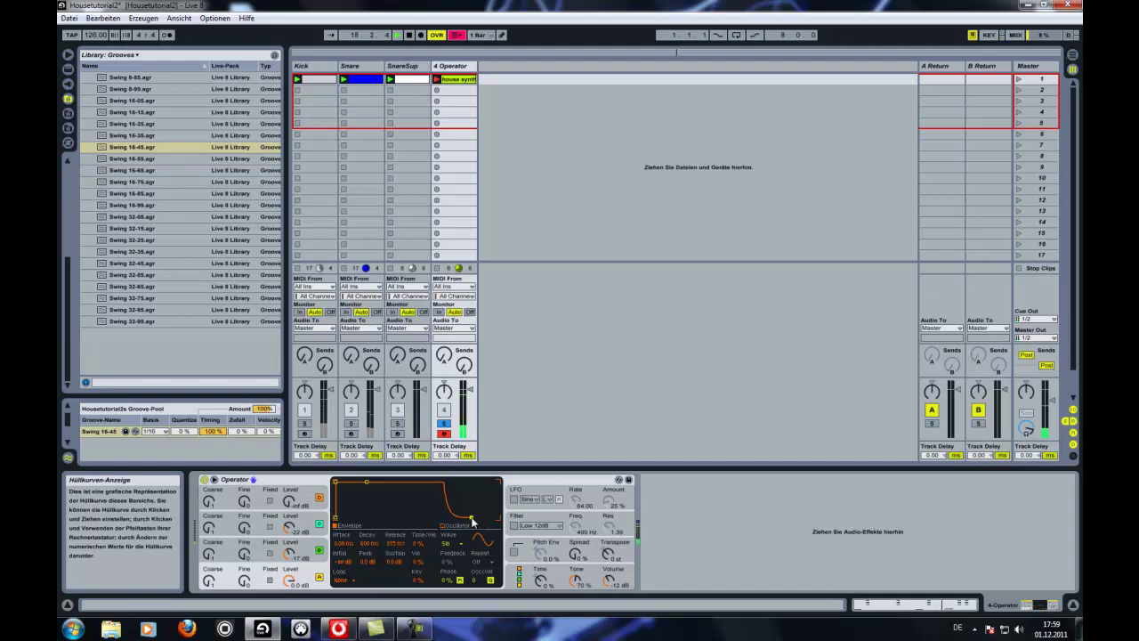
{"action": "left_click_drag", "start_coordinate": [364, 482], "coordinate": [387, 499]}
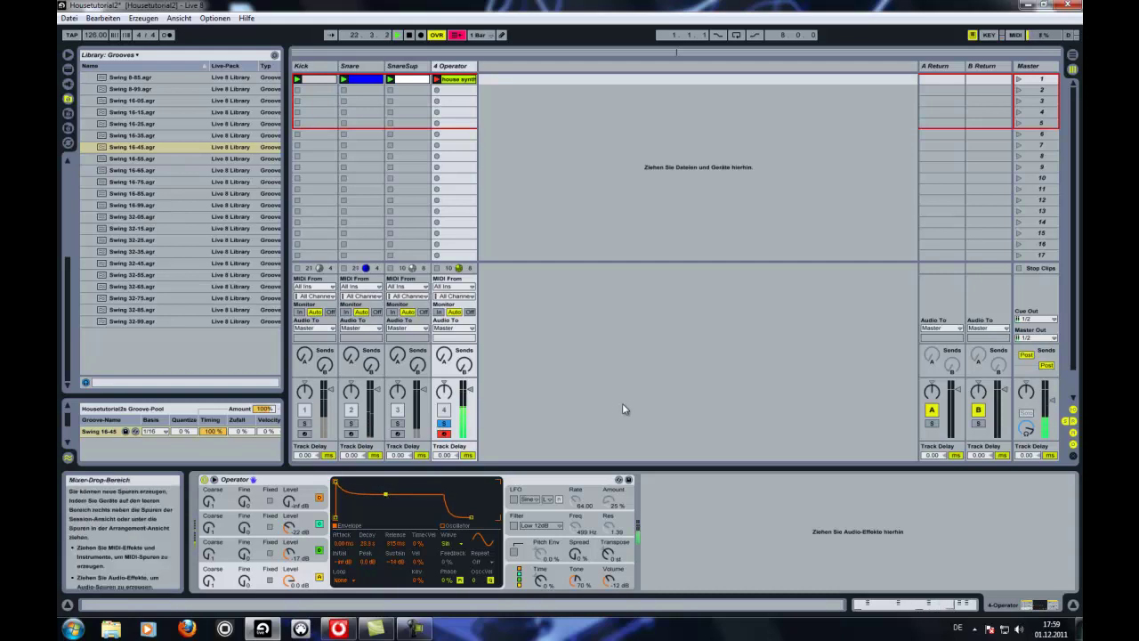
{"action": "left_click", "coordinate": [444, 422]}
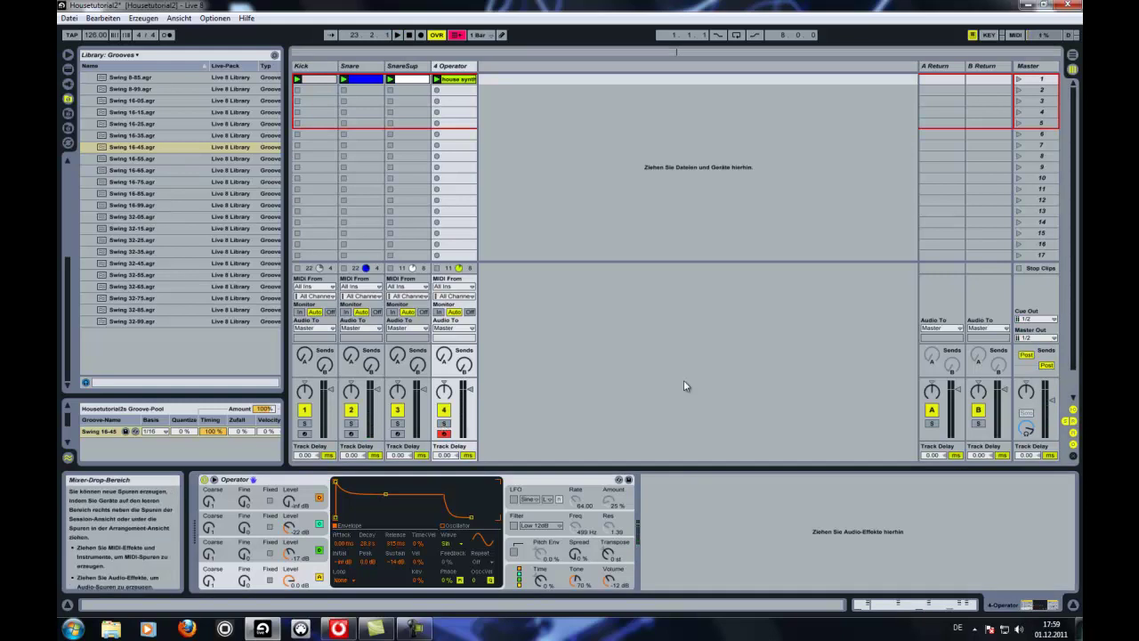
{"action": "key", "text": "space"}
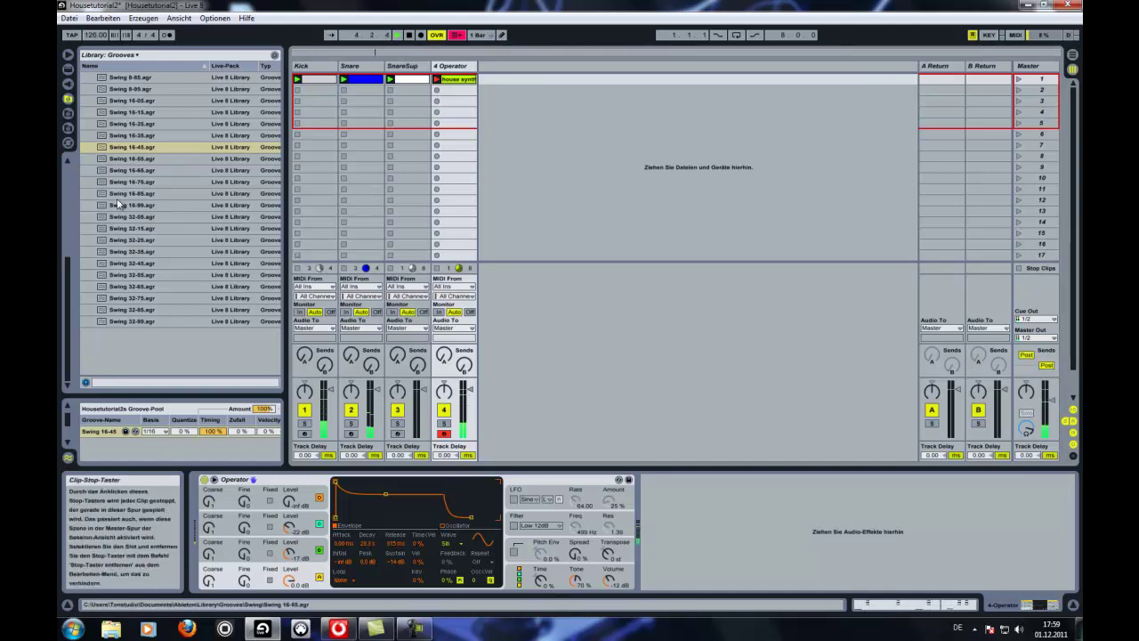
Add an EQ Eight after Operator and make its first band a low cut at about 177 Hz.
{"action": "left_click", "coordinate": [67, 70]}
{"action": "scroll", "coordinate": [219, 247], "scroll_direction": "down", "scroll_amount": 4}
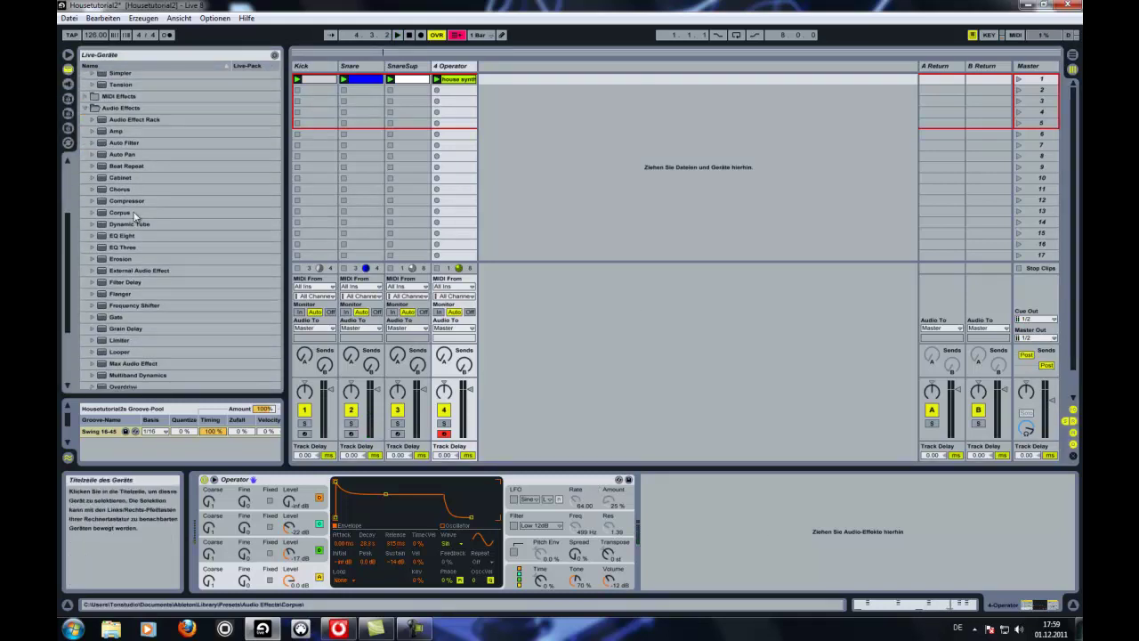
{"action": "left_click_drag", "start_coordinate": [124, 235], "coordinate": [761, 533]}
{"action": "left_click", "coordinate": [707, 582]}
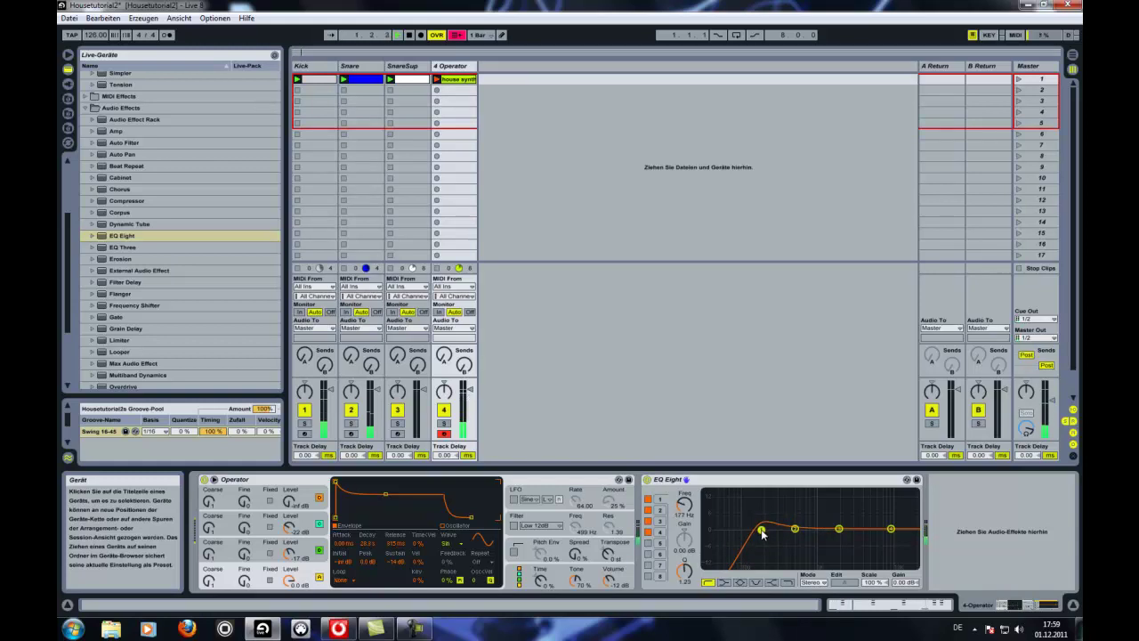
Boost EQ Eight's third band by 1.72 dB at 3.27 kHz, and add a Utility after it with Width at 150%.
{"action": "left_click_drag", "start_coordinate": [891, 529], "coordinate": [855, 527]}
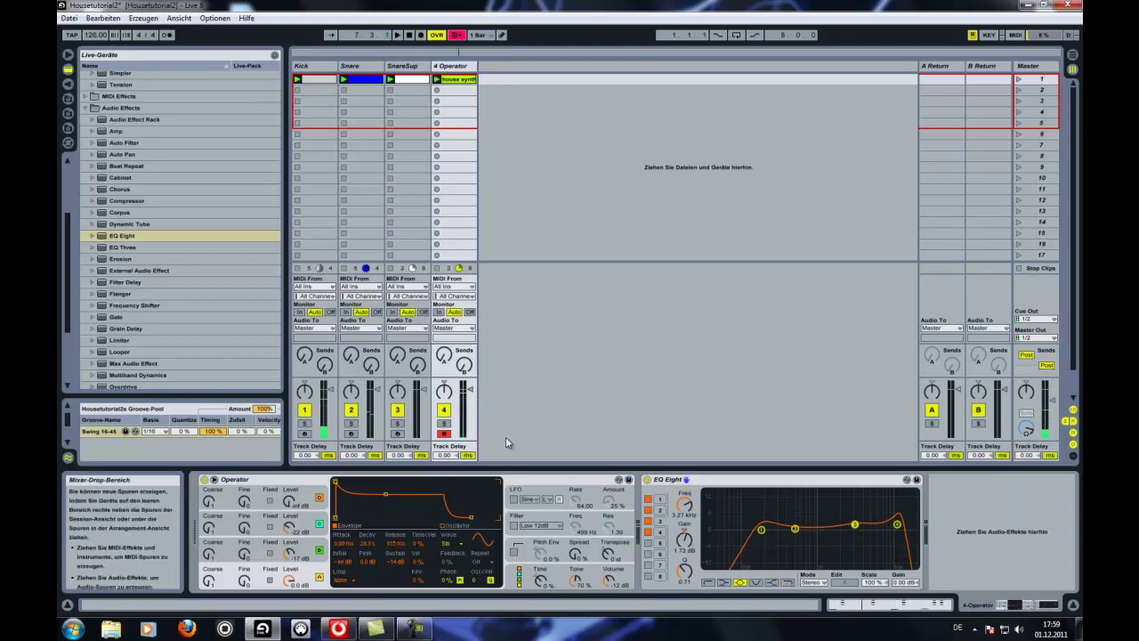
{"action": "scroll", "coordinate": [141, 314], "scroll_direction": "down", "scroll_amount": 4}
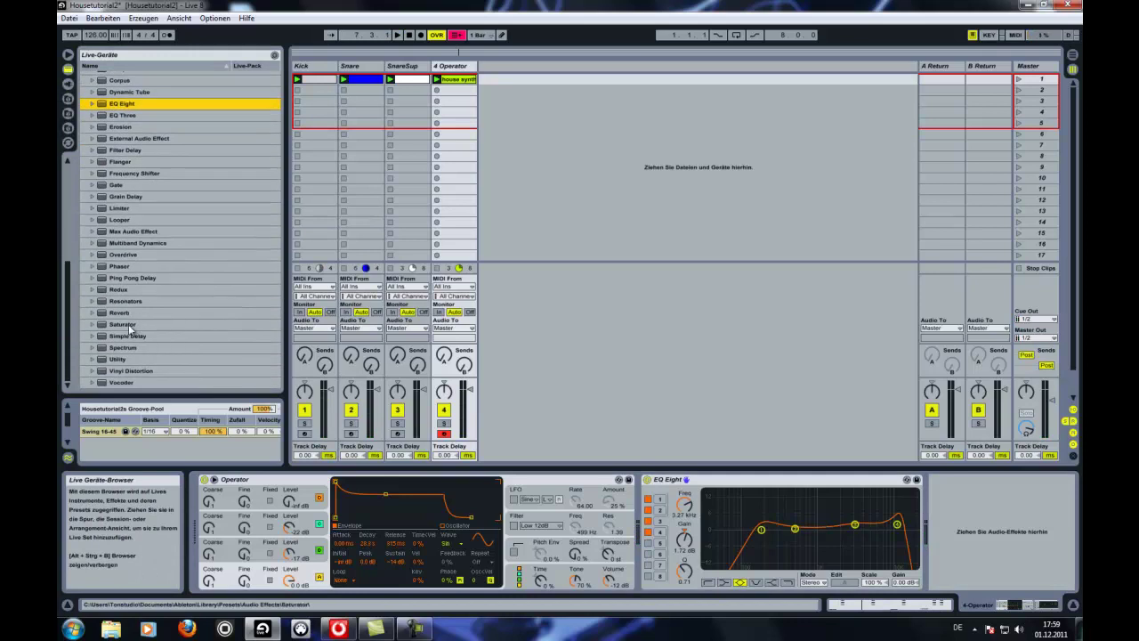
{"action": "left_click_drag", "start_coordinate": [1077, 521], "coordinate": [1041, 521]}
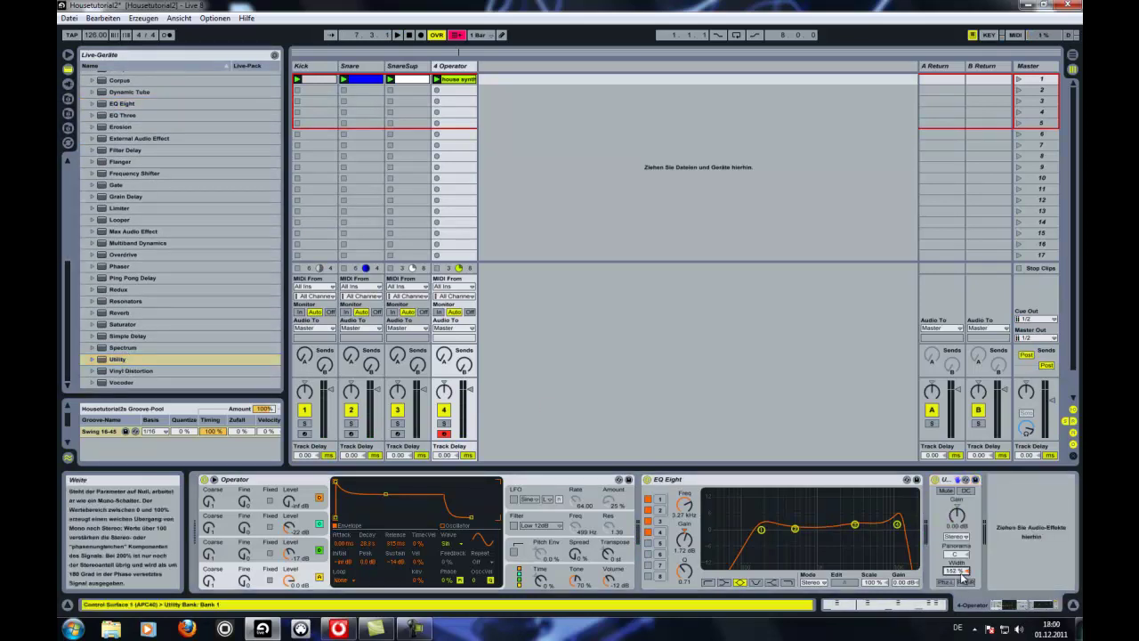
{"action": "scroll", "coordinate": [962, 577], "scroll_direction": "down", "scroll_amount": 5}
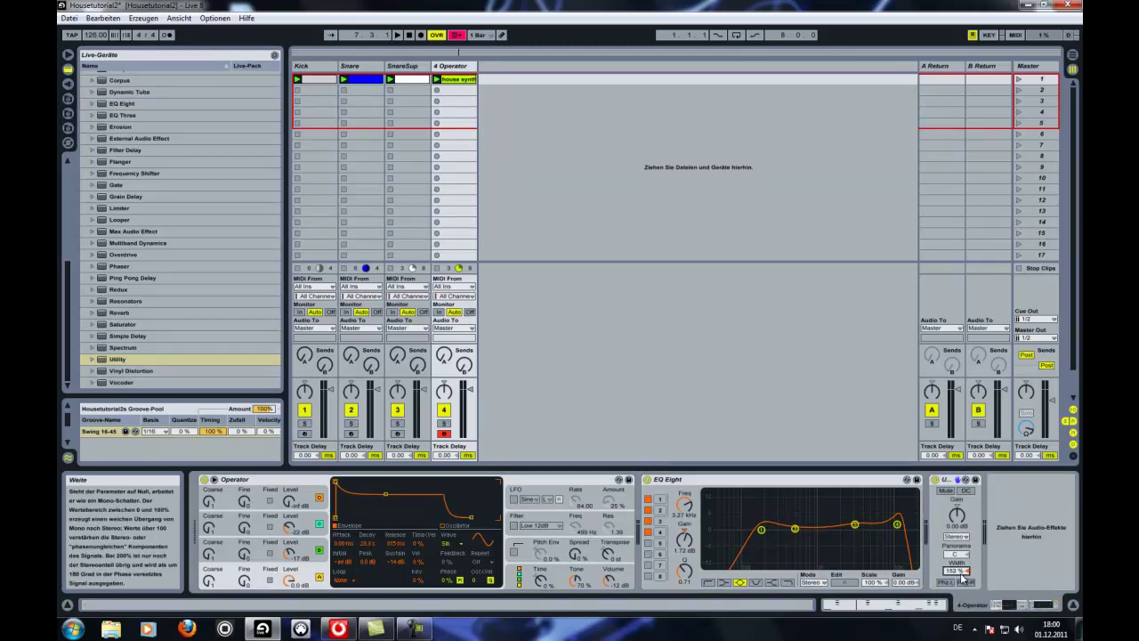
{"action": "key", "text": "space"}
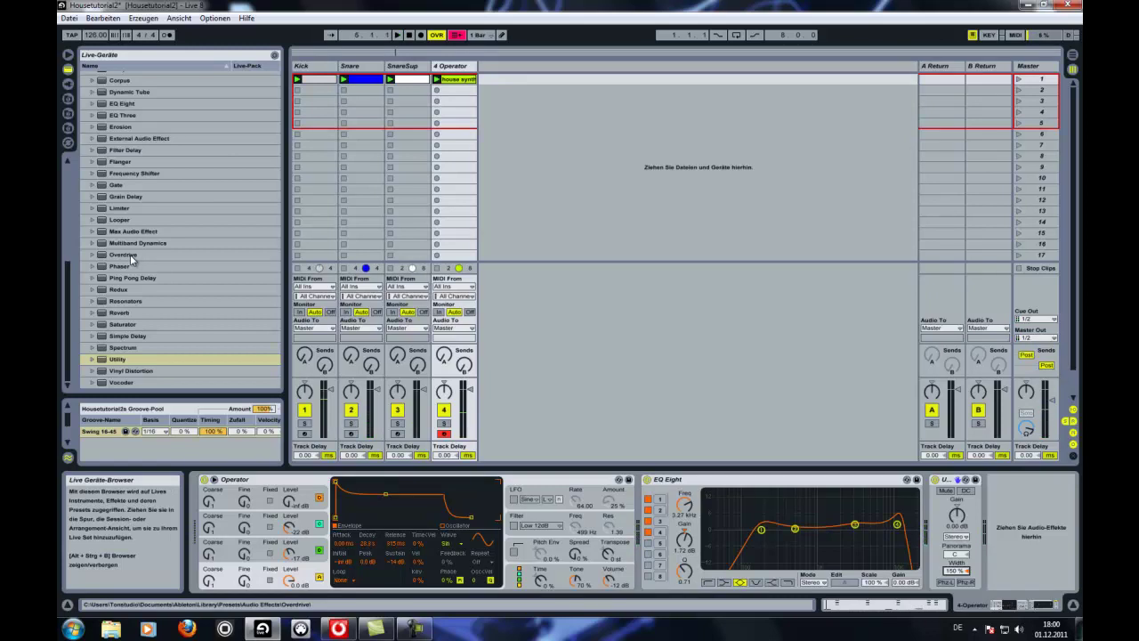
Solo the Operator track and add a Reverb before Utility, with only an input low cut at 2.12 kHz.
{"action": "left_click", "coordinate": [444, 424]}
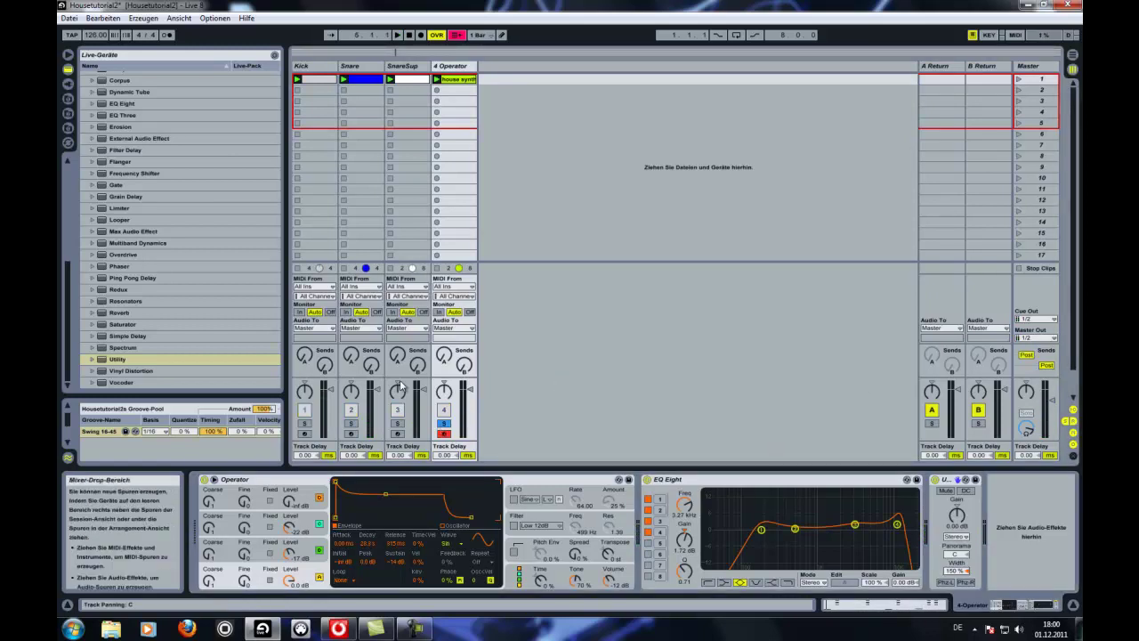
{"action": "left_click_drag", "start_coordinate": [121, 313], "coordinate": [905, 540]}
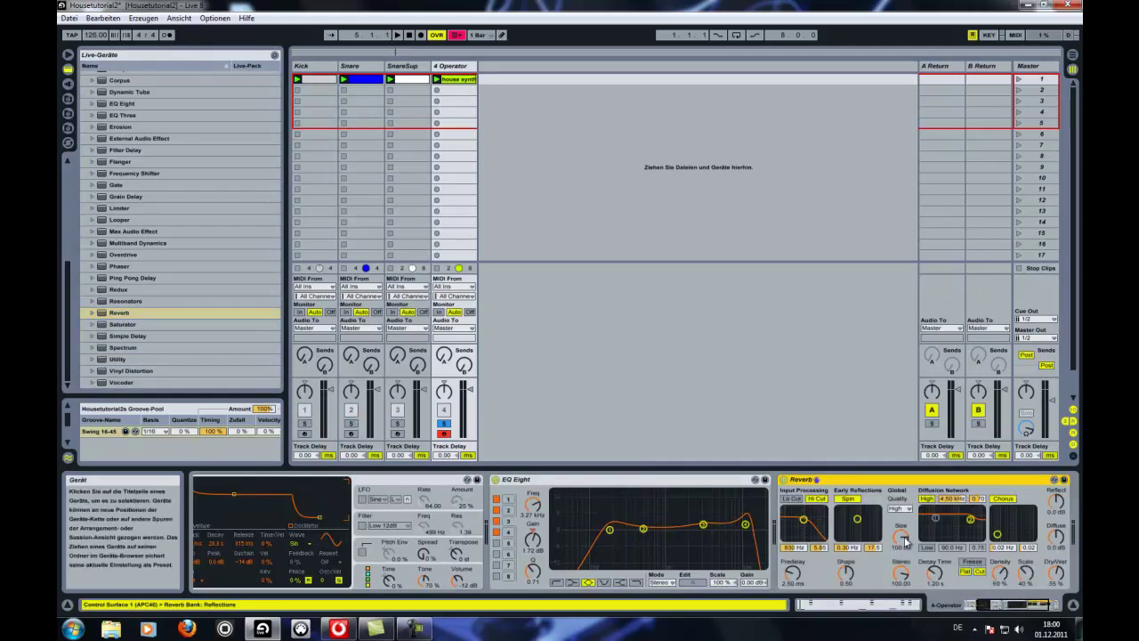
{"action": "left_click", "coordinate": [816, 499]}
{"action": "left_click", "coordinate": [791, 499]}
{"action": "left_click_drag", "start_coordinate": [804, 519], "coordinate": [810, 528]}
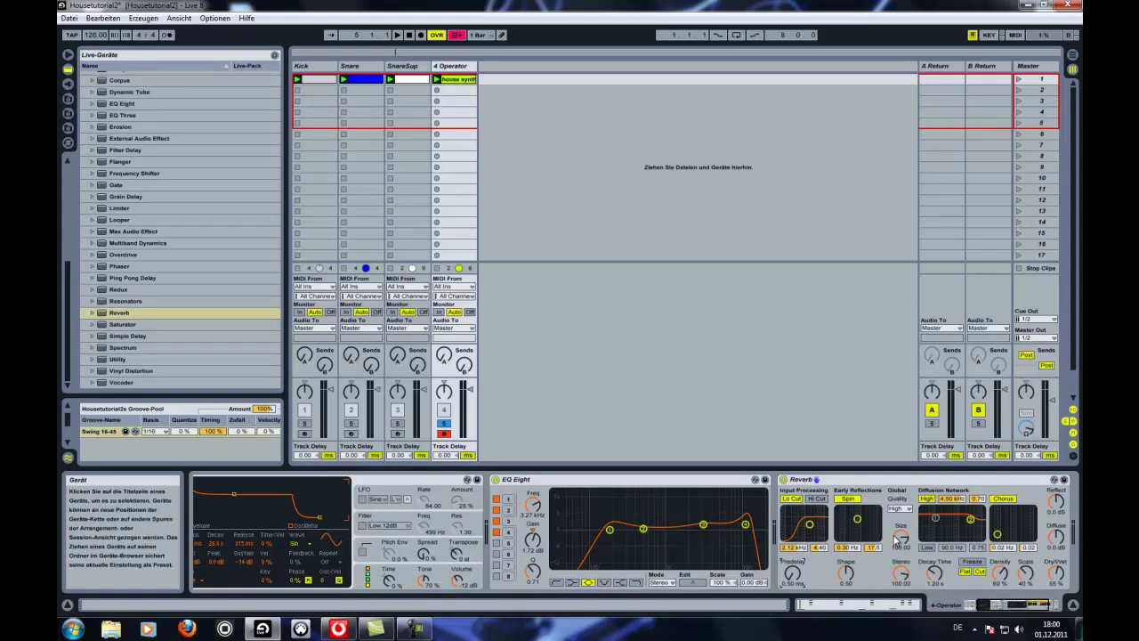
In the Reverb's diffusion network, disable the high shelf and enable the low shelf at 174 Hz with a 0.20 amount.
{"action": "left_click", "coordinate": [935, 500]}
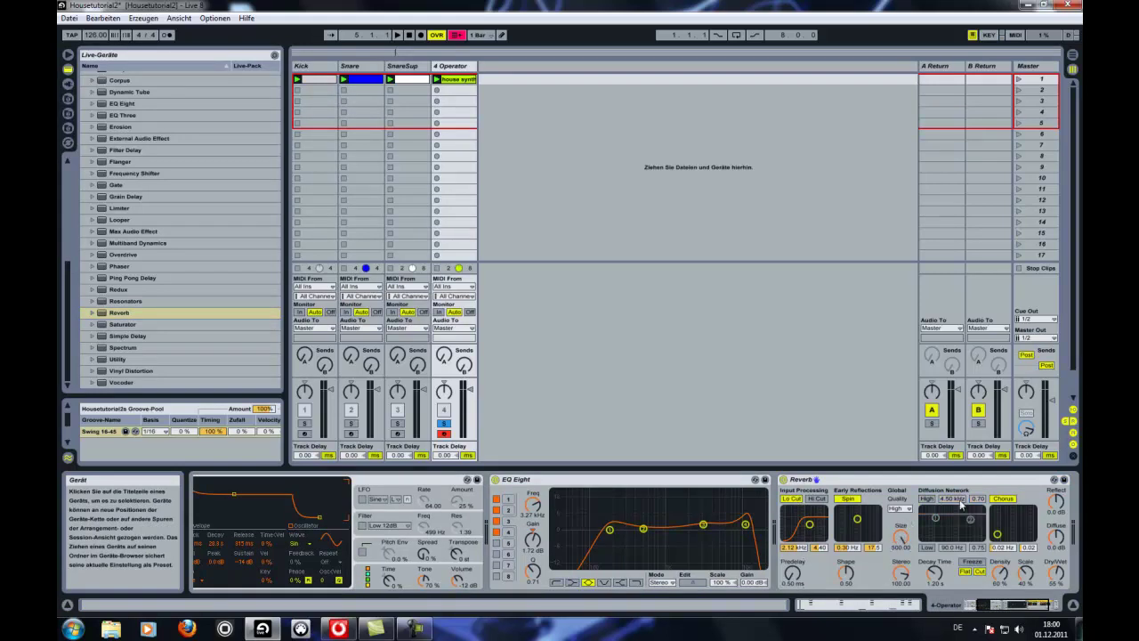
{"action": "left_click", "coordinate": [931, 548]}
{"action": "left_click_drag", "start_coordinate": [934, 525], "coordinate": [958, 542]}
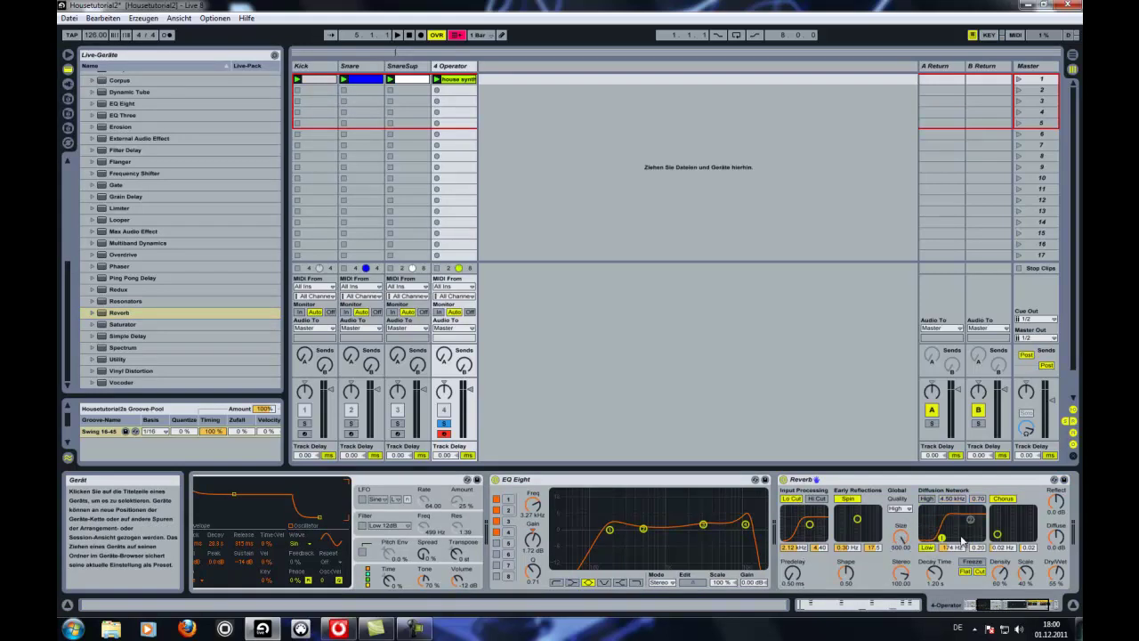
During playback, set the Reverb's decay time to 1.34 s, size to 3.72 and dry/wet to about 30%.
{"action": "key", "text": "space"}
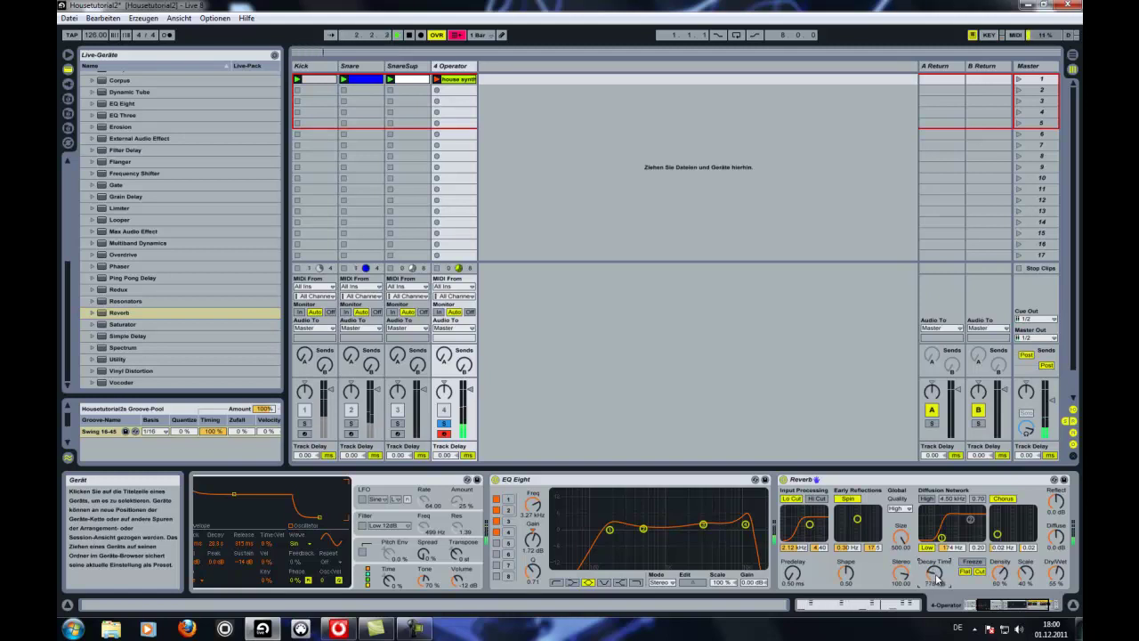
{"action": "left_click_drag", "start_coordinate": [1056, 572], "coordinate": [1055, 596]}
{"action": "left_click_drag", "start_coordinate": [940, 584], "coordinate": [941, 578]}
{"action": "left_click_drag", "start_coordinate": [902, 537], "coordinate": [906, 539]}
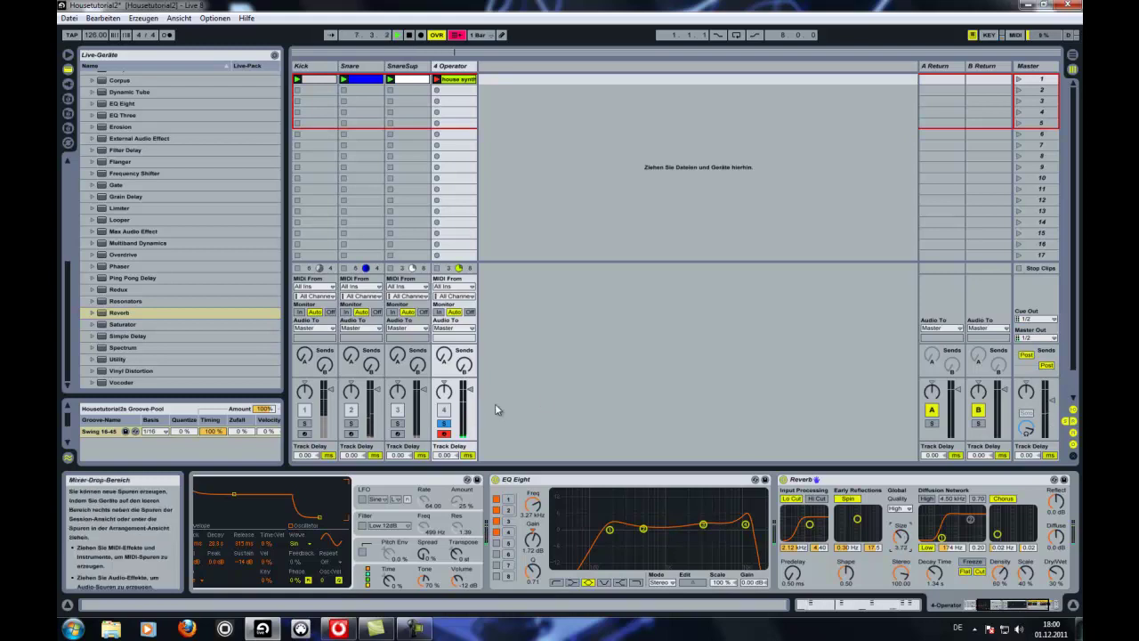
Unsolo the Operator track and set the Reverb's dry/wet to 33% and decay time to 710 ms against the drums.
{"action": "left_click", "coordinate": [444, 423]}
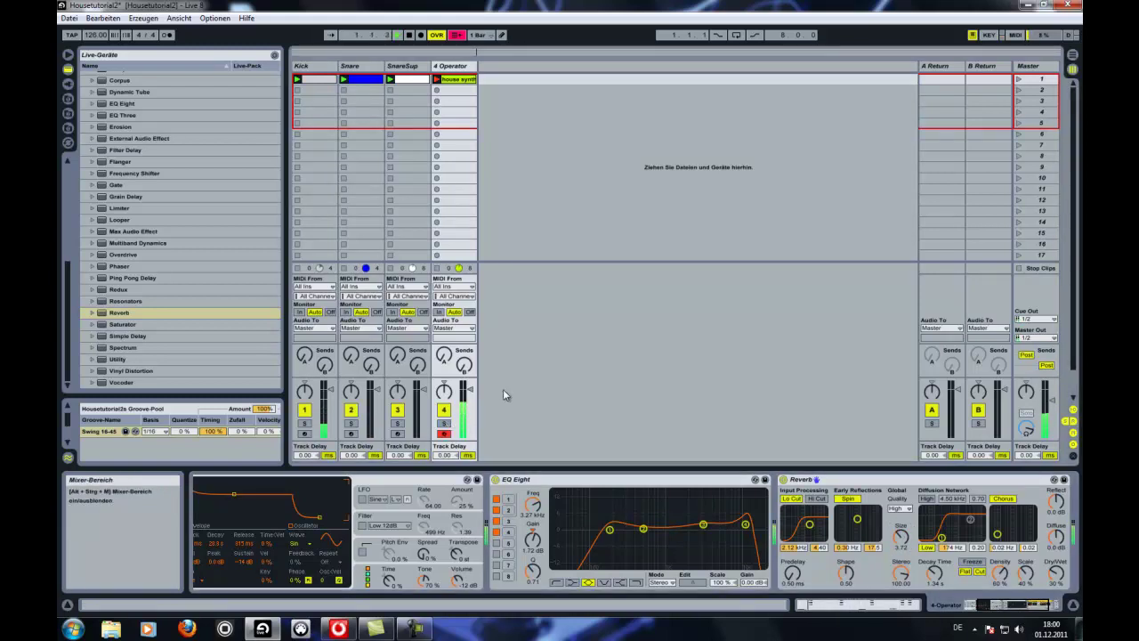
{"action": "left_click_drag", "start_coordinate": [1056, 572], "coordinate": [1056, 577]}
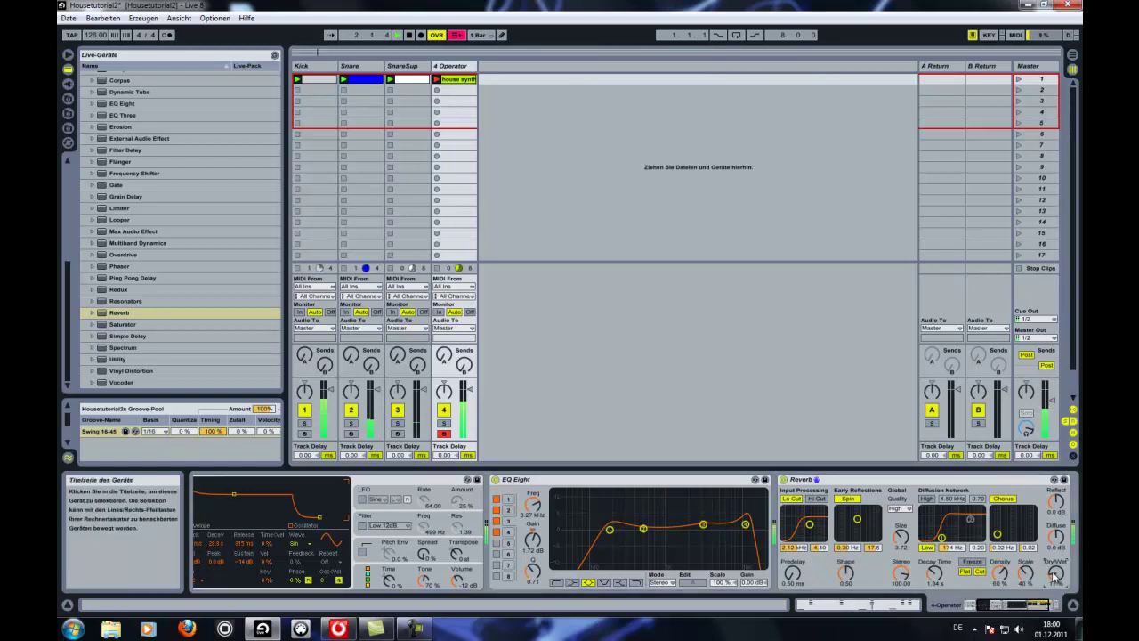
{"action": "left_click_drag", "start_coordinate": [1056, 577], "coordinate": [1057, 574]}
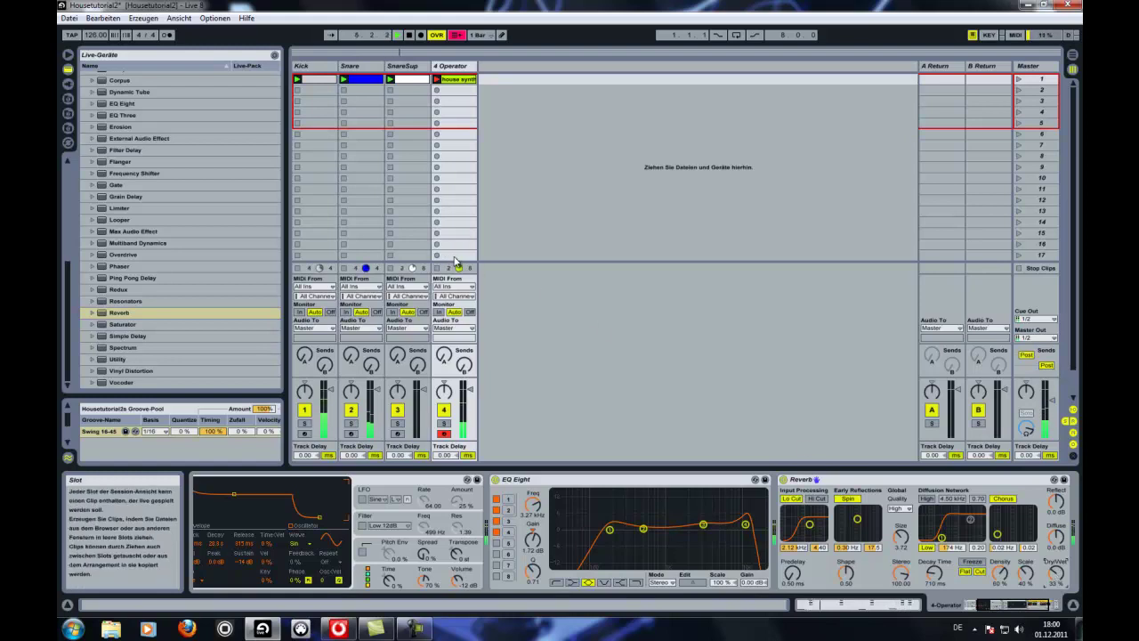
Set the Reverb's diffusion low shelf to 298 Hz, decay time to 975 ms and predelay to 22.3 ms.
{"action": "left_click_drag", "start_coordinate": [941, 537], "coordinate": [954, 541]}
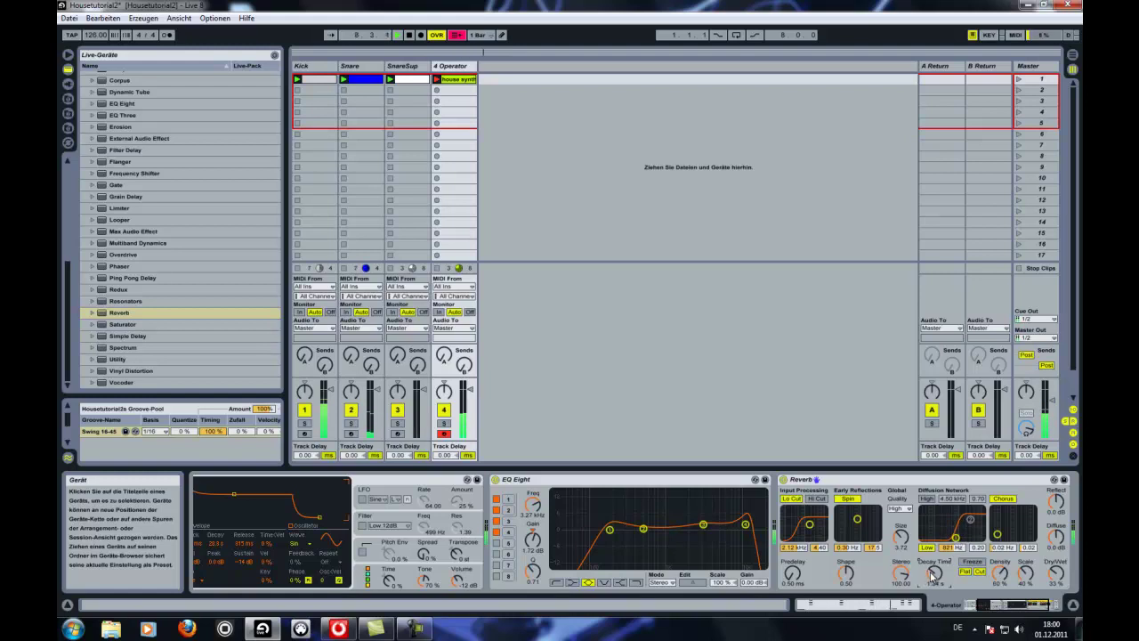
{"action": "mouse_move", "coordinate": [955, 538]}
{"action": "left_mouse_down"}
{"action": "mouse_move", "coordinate": [923, 539]}
{"action": "mouse_move", "coordinate": [946, 539]}
{"action": "left_mouse_up"}
{"action": "left_click_drag", "start_coordinate": [792, 572], "coordinate": [792, 572]}
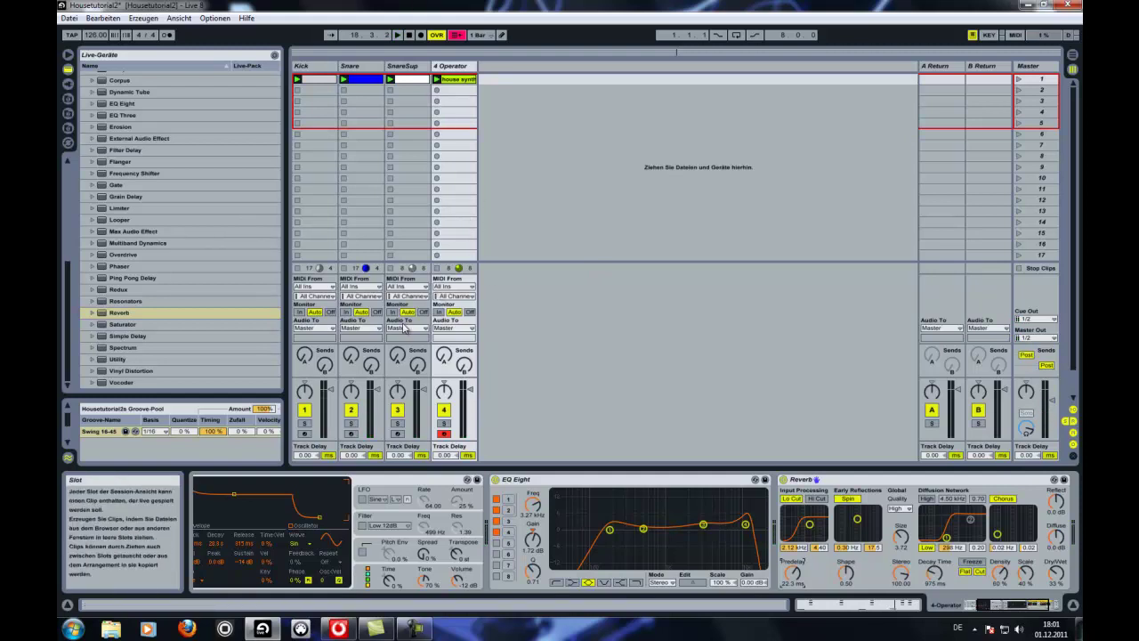
Lower the Operator device's volume to -17 dB and play it with the drums.
{"action": "left_click", "coordinate": [462, 586]}
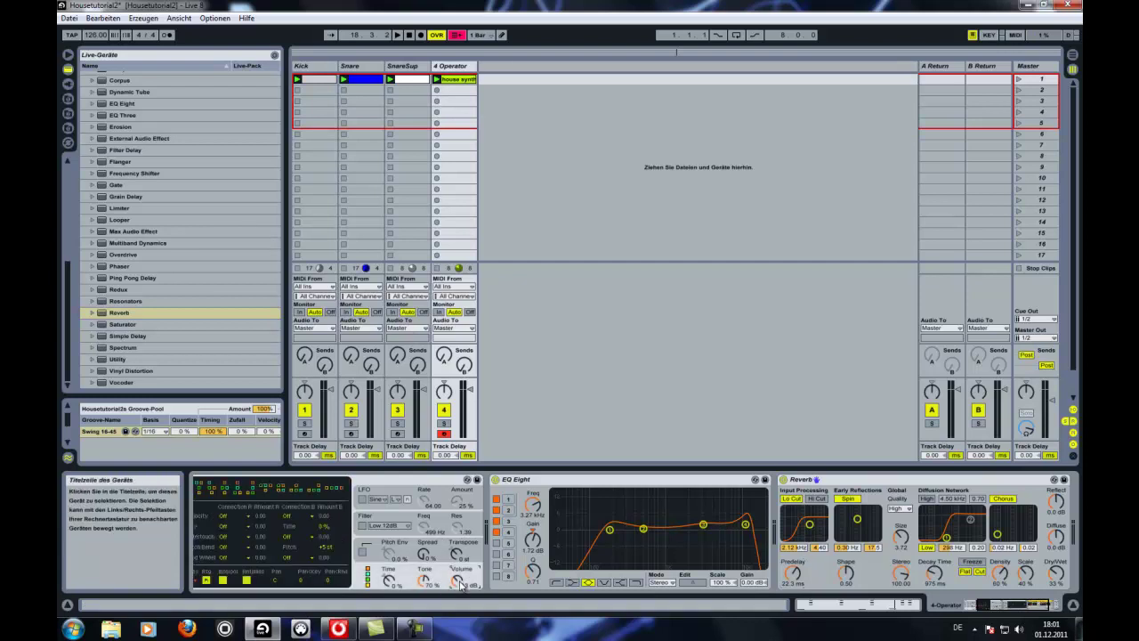
{"action": "key", "text": "space"}
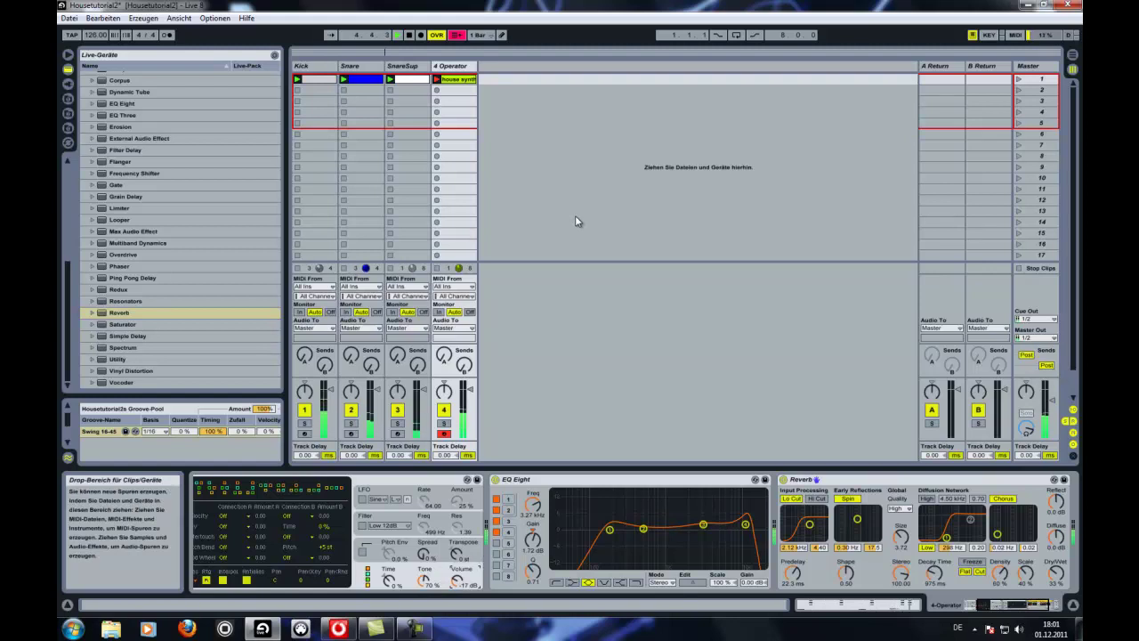
Add a Ping Pong Delay between EQ Eight and Reverb on the Operator track.
{"action": "scroll", "coordinate": [204, 206], "scroll_direction": "up", "scroll_amount": 3}
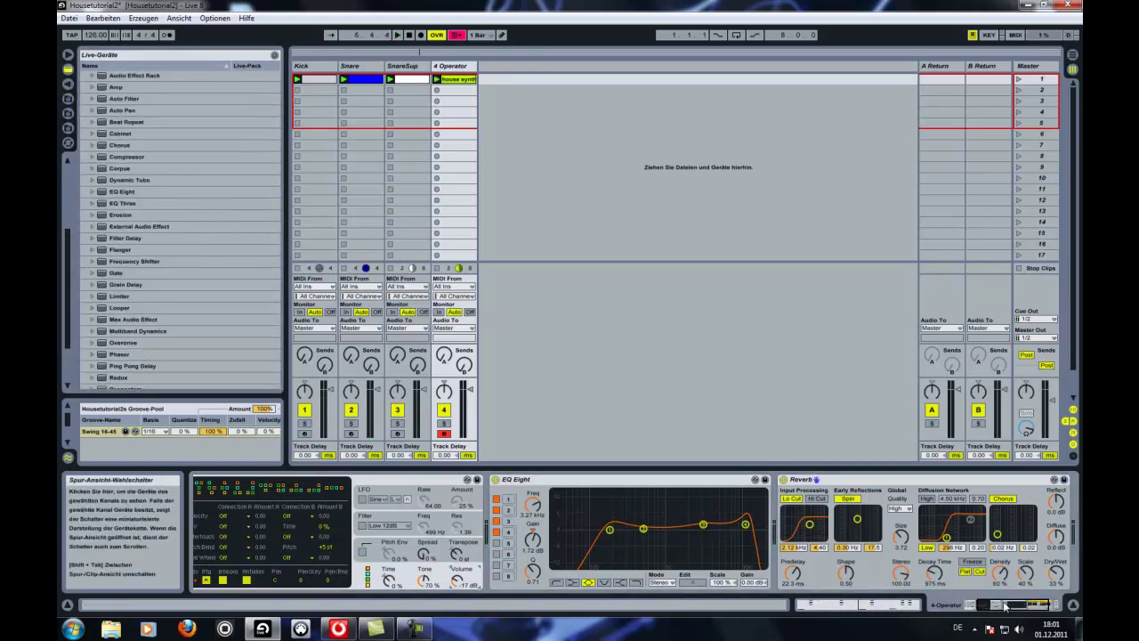
{"action": "left_click", "coordinate": [908, 607]}
{"action": "scroll", "coordinate": [178, 267], "scroll_direction": "down", "scroll_amount": 8}
{"action": "left_click", "coordinate": [143, 312]}
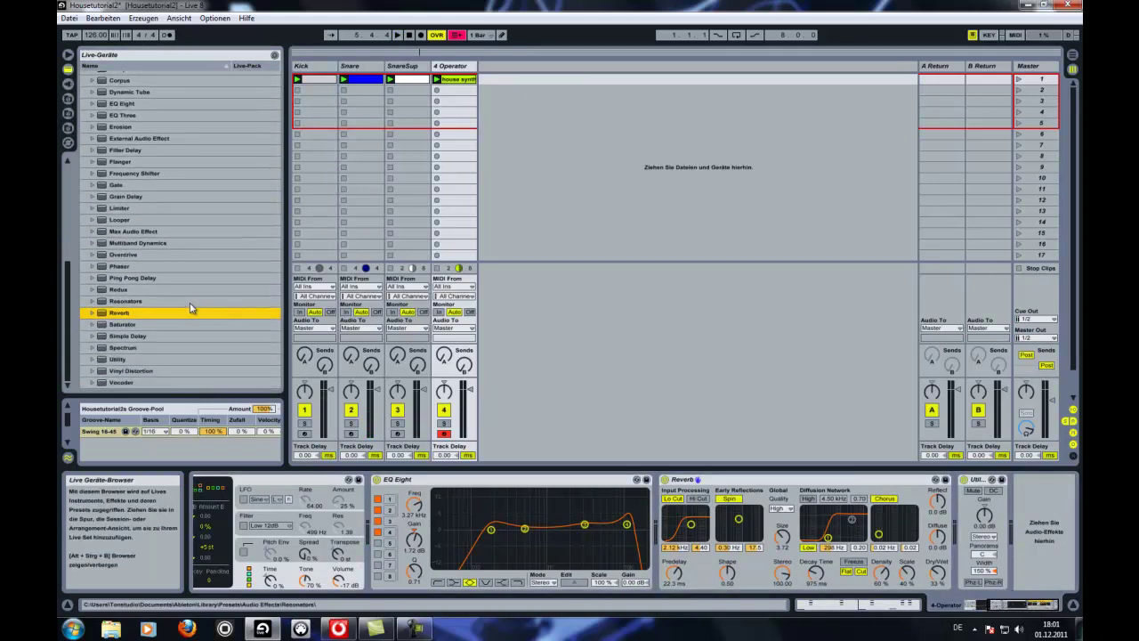
{"action": "left_click_drag", "start_coordinate": [134, 278], "coordinate": [658, 529]}
During playback, set the Ping Pong Delay's feedback to 29%, dry/wet to 16%, and filter to 1.99 kHz with a 5.14 bandwidth.
{"action": "key", "text": "space"}
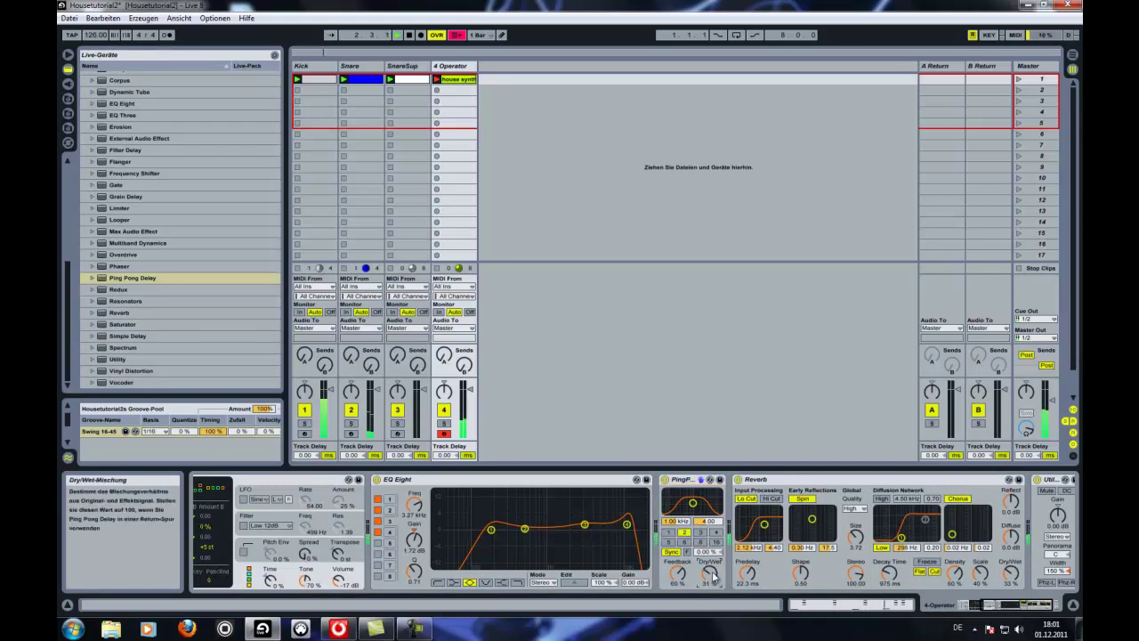
{"action": "left_click_drag", "start_coordinate": [677, 574], "coordinate": [679, 598]}
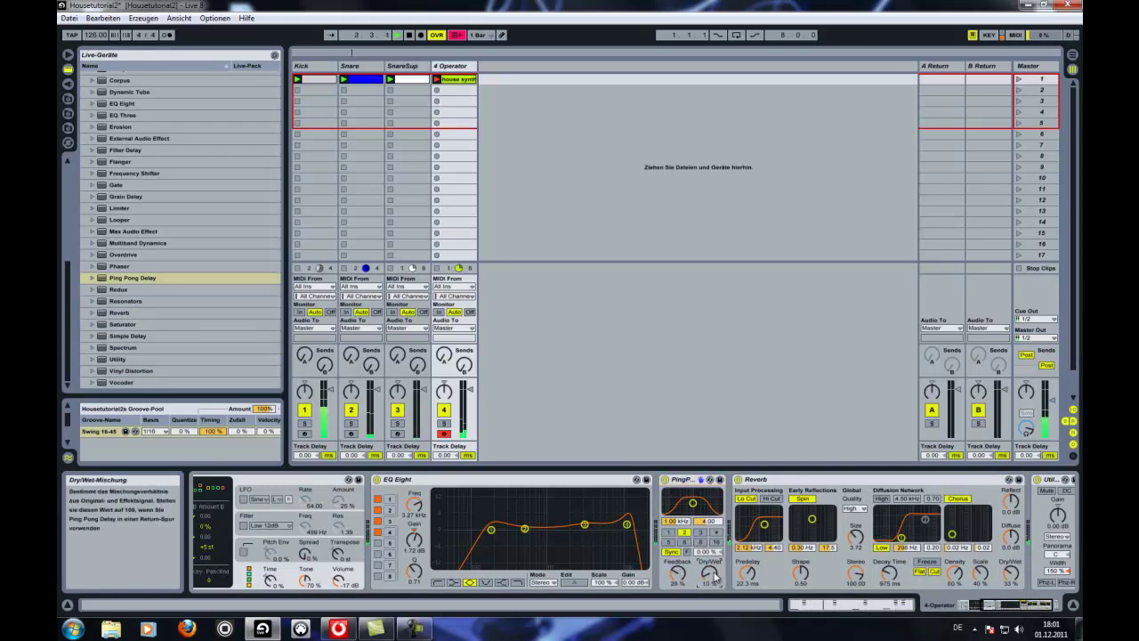
{"action": "left_click_drag", "start_coordinate": [694, 504], "coordinate": [690, 492]}
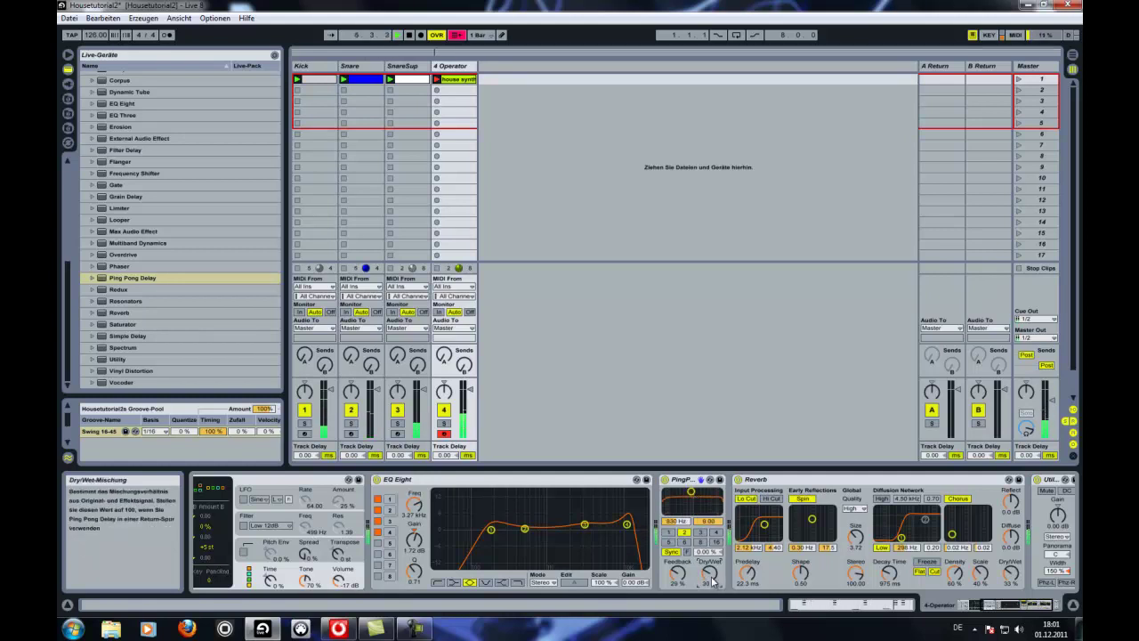
{"action": "left_click_drag", "start_coordinate": [709, 575], "coordinate": [710, 570]}
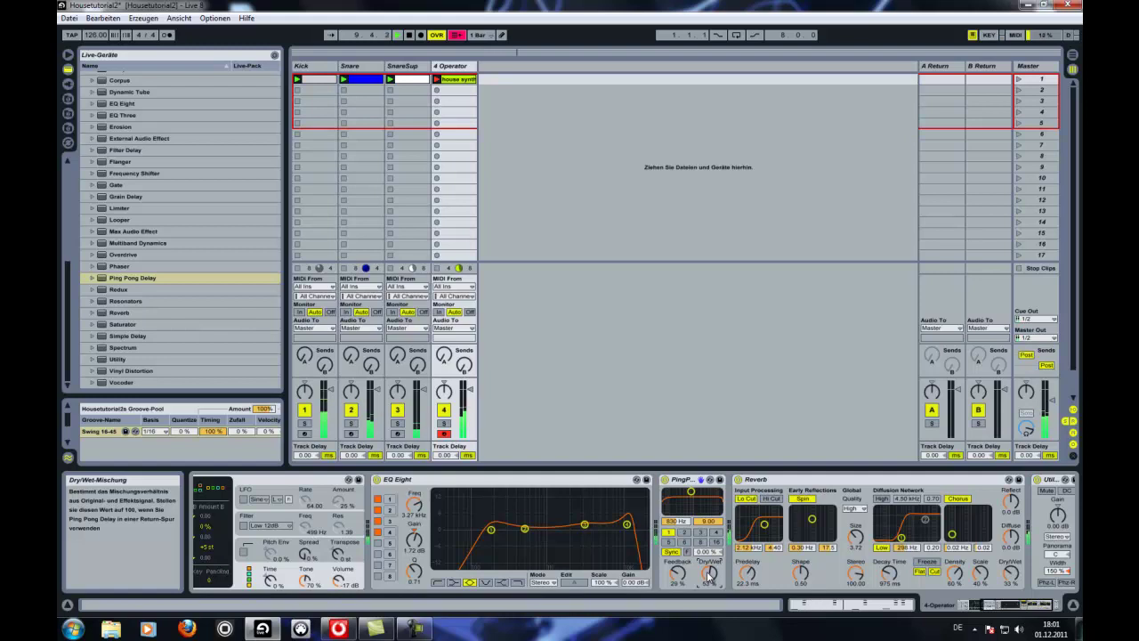
{"action": "left_click_drag", "start_coordinate": [692, 493], "coordinate": [700, 504]}
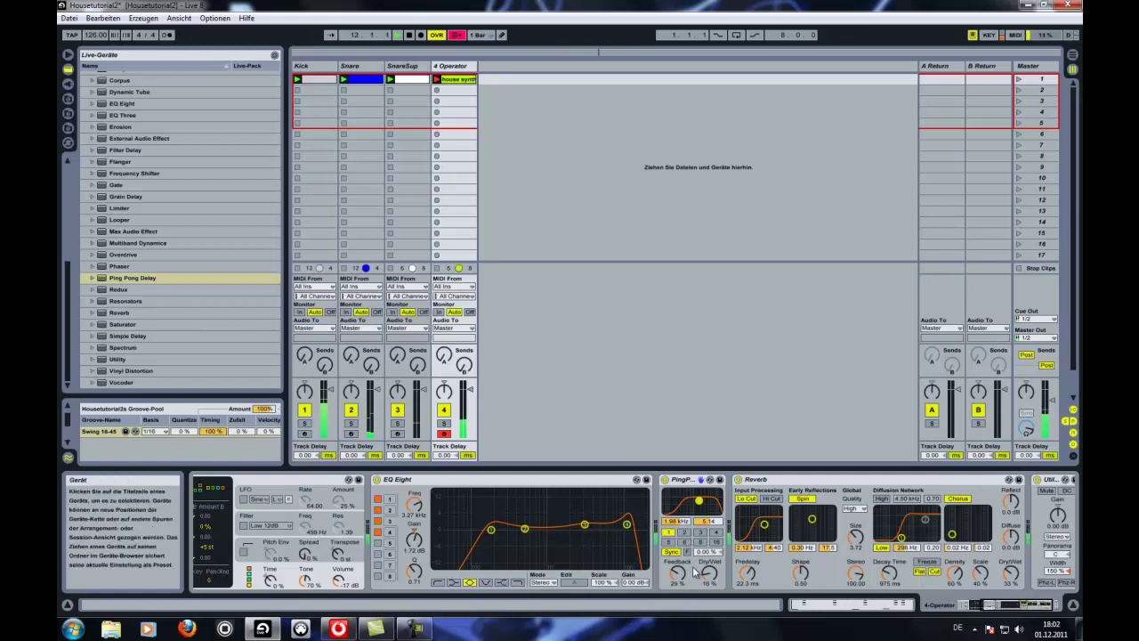
Switch the Ping Pong Delay to Time mode with a 32.2 ms delay, 26% dry/wet and its filter at 2.12 kHz.
{"action": "left_click", "coordinate": [671, 552]}
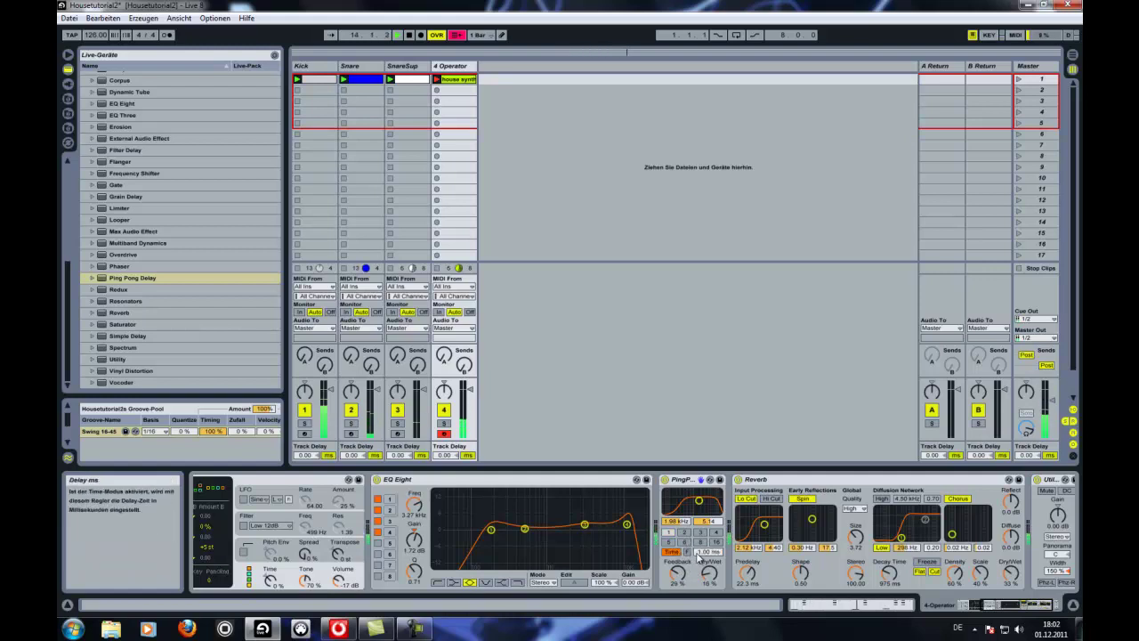
{"action": "left_click_drag", "start_coordinate": [703, 559], "coordinate": [710, 578]}
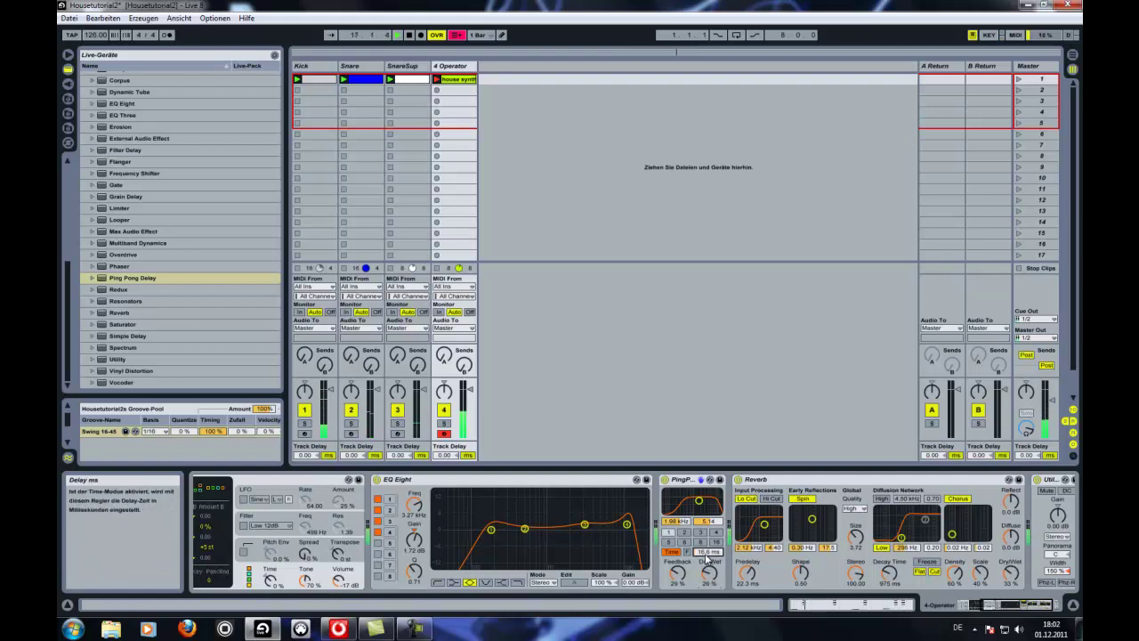
{"action": "key", "text": "ctrl+z"}
{"action": "key", "text": "ctrl+z"}
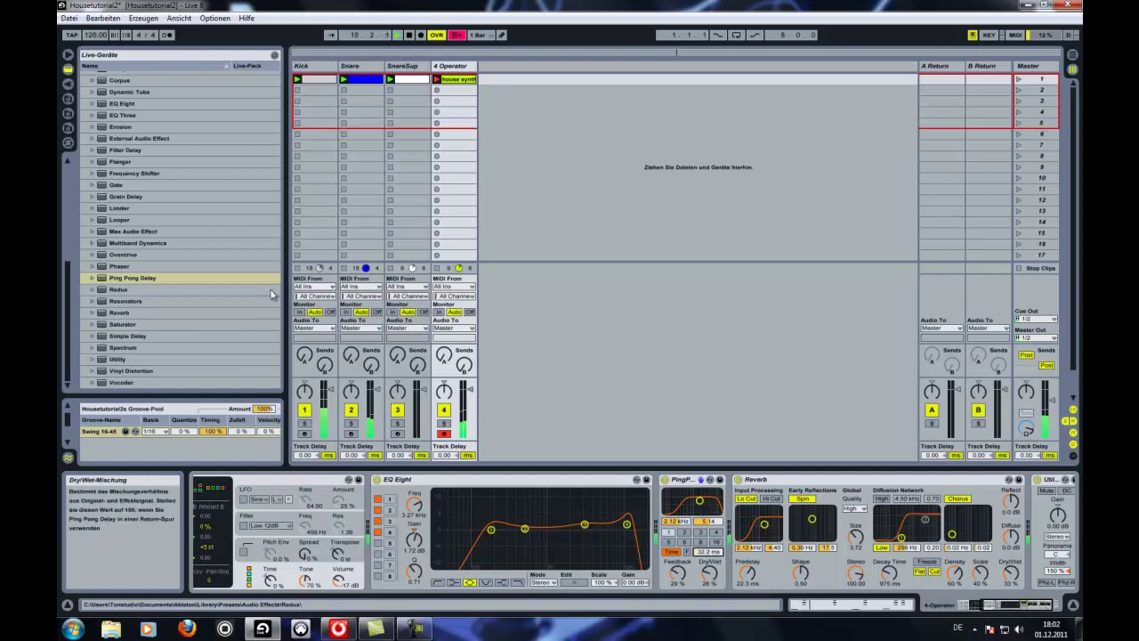
Try an Overdrive before the Ping Pong Delay with 19% drive, 100% tone, 27% dynamics and 20% dry/wet, and delete it.
{"action": "left_click", "coordinate": [123, 255]}
{"action": "left_click_drag", "start_coordinate": [123, 255], "coordinate": [666, 532]}
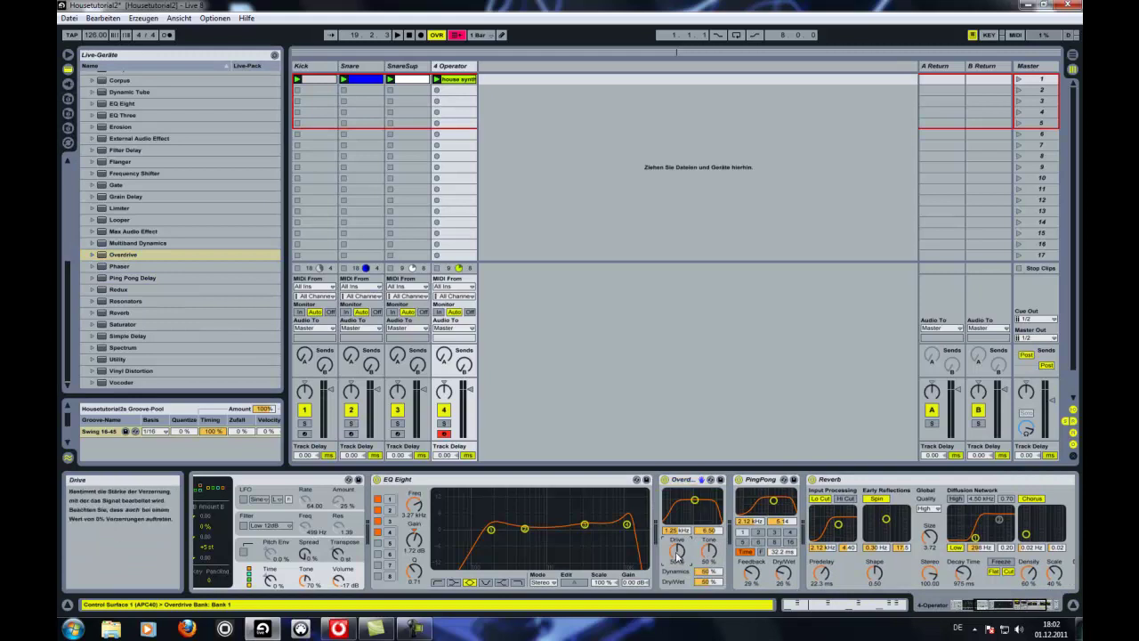
{"action": "left_click_drag", "start_coordinate": [708, 552], "coordinate": [693, 499]}
{"action": "key", "text": "space"}
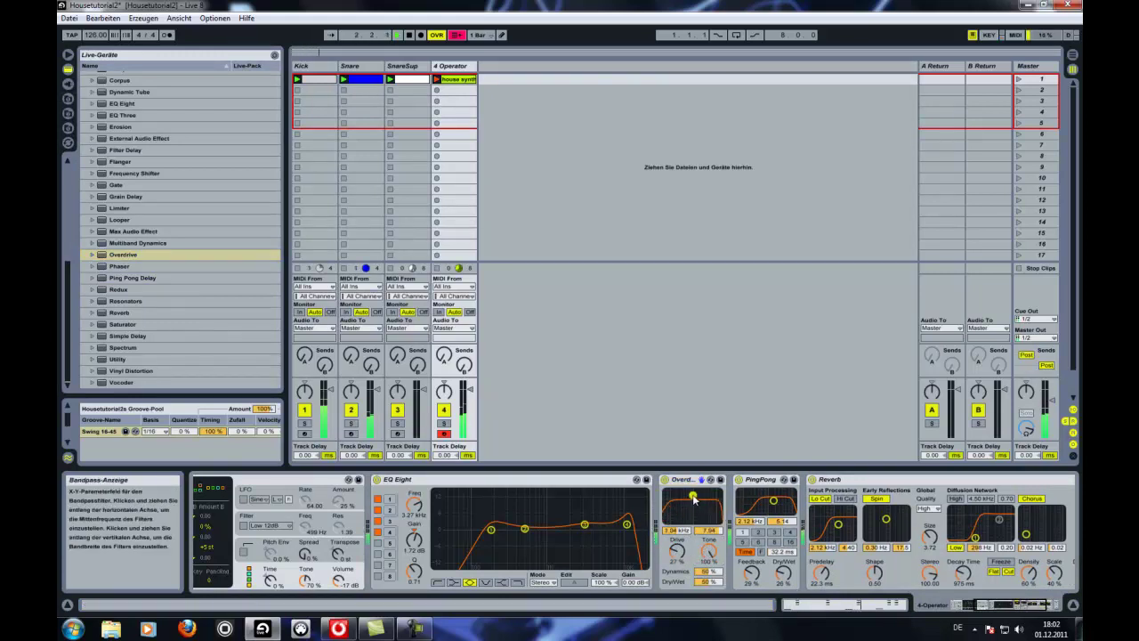
{"action": "left_click_drag", "start_coordinate": [688, 551], "coordinate": [709, 590]}
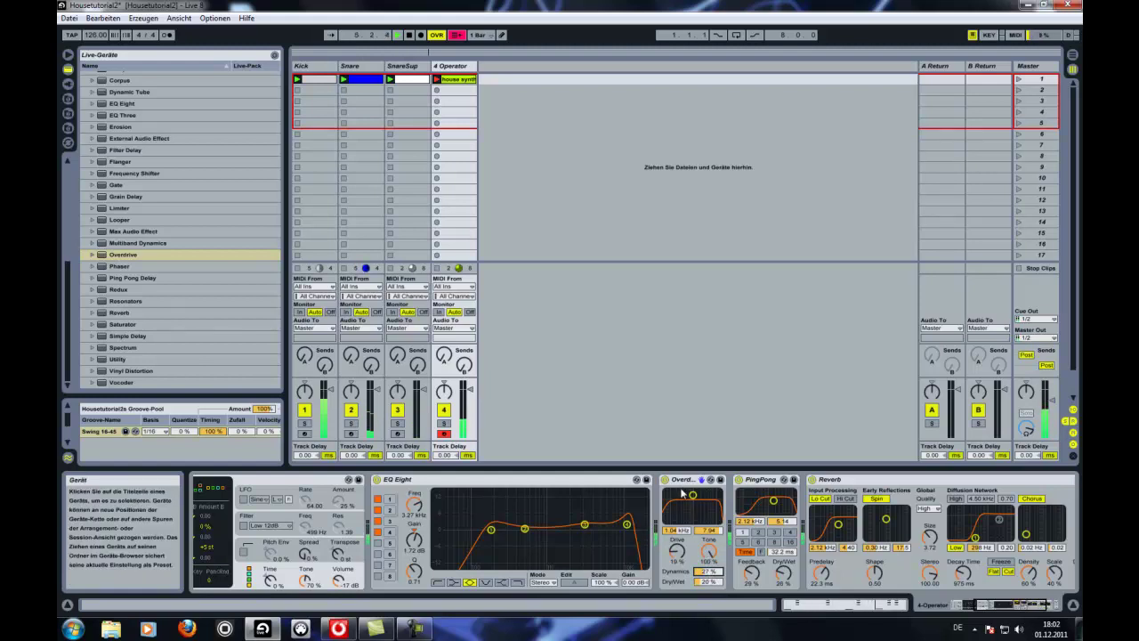
{"action": "right_click", "coordinate": [693, 488]}
{"action": "left_click", "coordinate": [703, 546]}
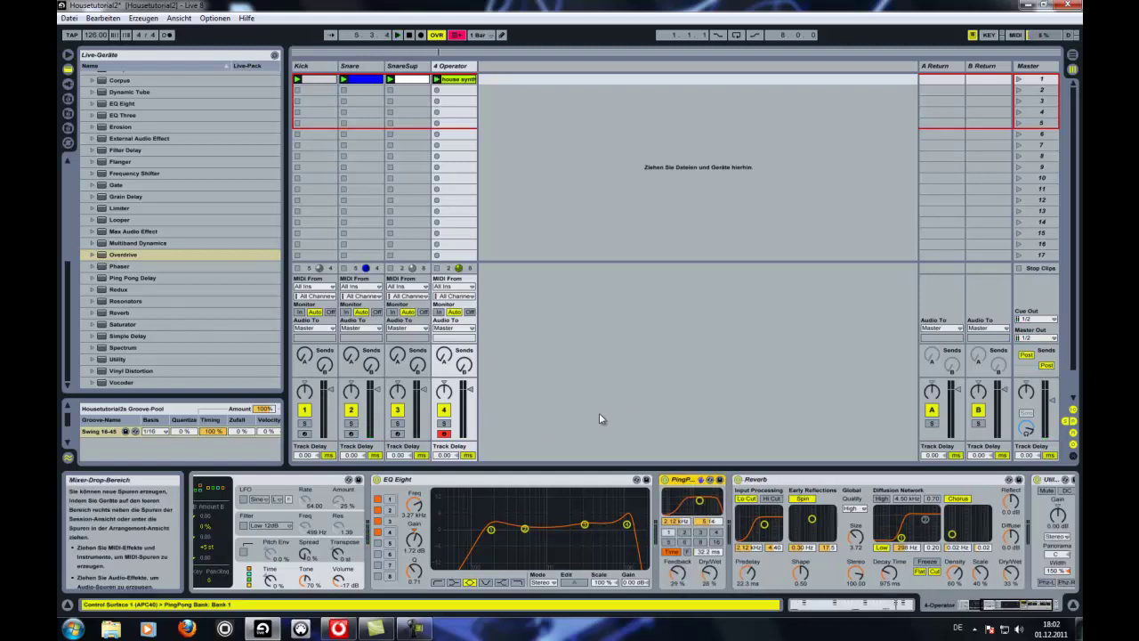
Add a Compressor between Operator and EQ Eight and play the track with the drums.
{"action": "scroll", "coordinate": [162, 196], "scroll_direction": "up", "scroll_amount": 4}
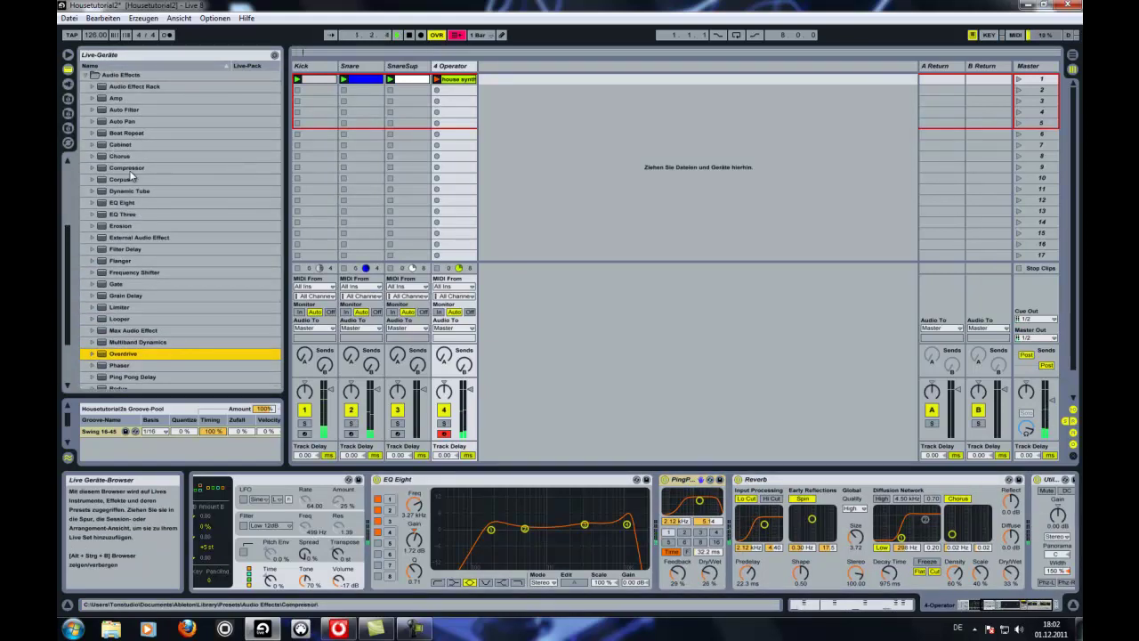
{"action": "left_click", "coordinate": [130, 169]}
{"action": "left_click_drag", "start_coordinate": [130, 170], "coordinate": [432, 521]}
{"action": "key", "text": "space"}
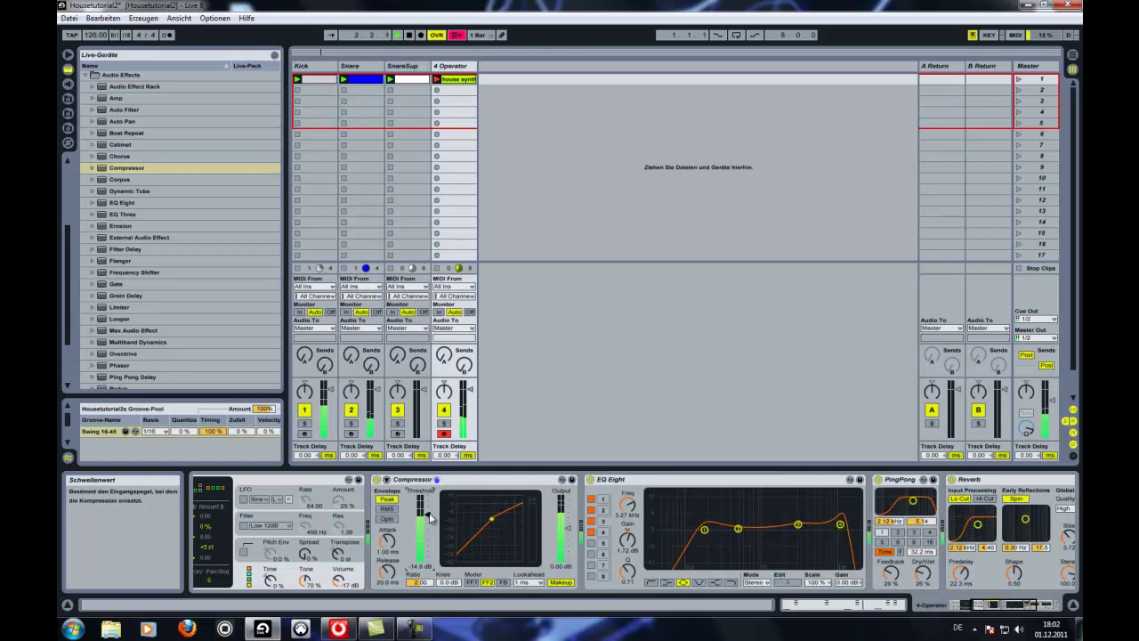
Set the Compressor to -35.9 dB threshold, 0.01 ms attack, 369 ms release and -3.63 dB output, and Operator's volume to -12 dB.
{"action": "left_click_drag", "start_coordinate": [562, 528], "coordinate": [567, 534]}
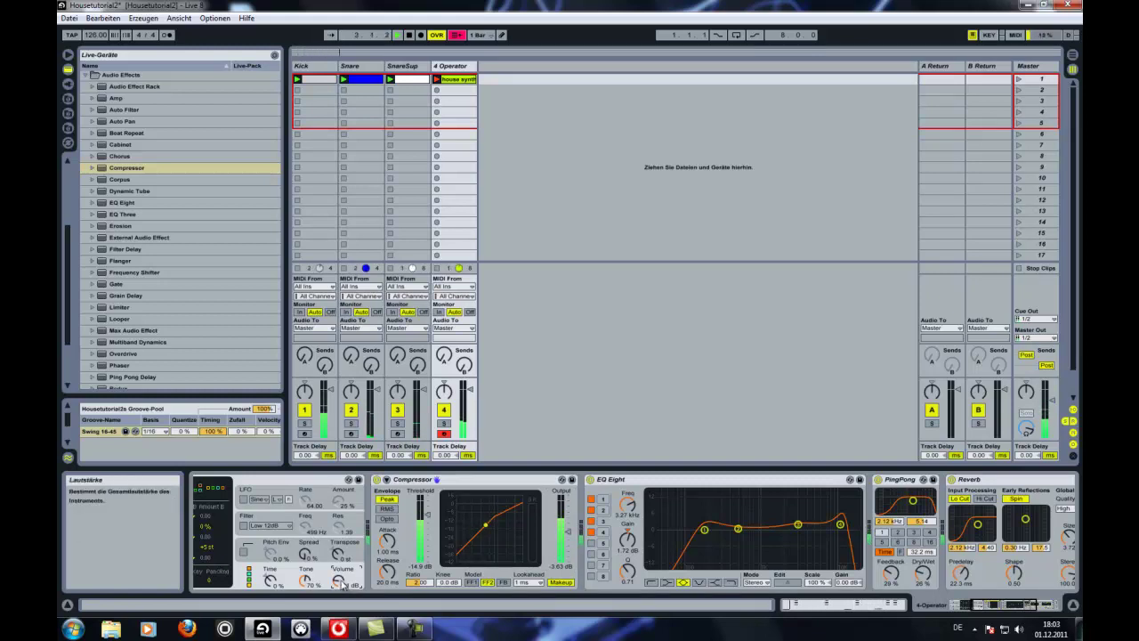
{"action": "left_click_drag", "start_coordinate": [388, 572], "coordinate": [389, 574]}
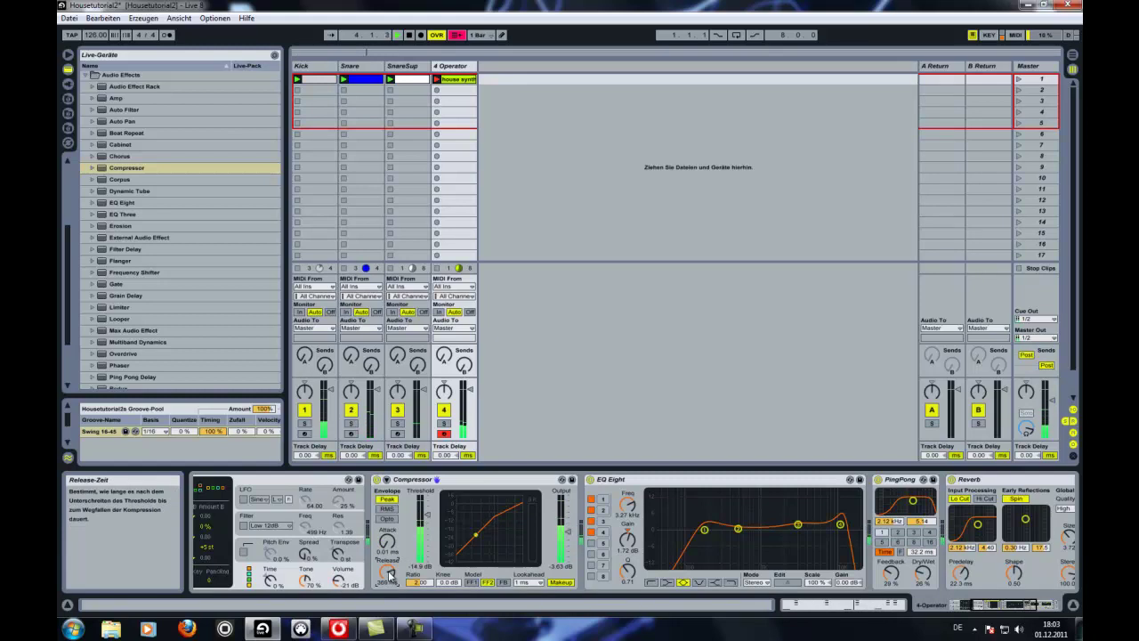
{"action": "left_click_drag", "start_coordinate": [425, 511], "coordinate": [425, 520]}
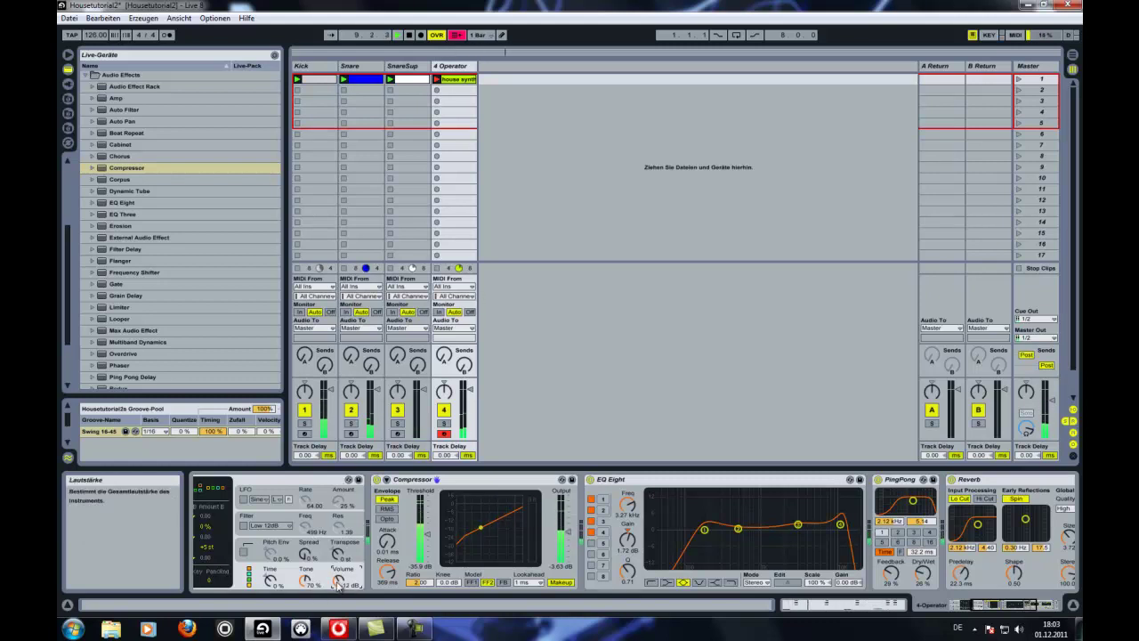
Add a second Compressor after the Reverb, sidechained from the Kick track, with -20.2 dB threshold, 0.13 ms attack and 51.4 ms release.
{"action": "left_click", "coordinate": [995, 604]}
{"action": "left_click", "coordinate": [67, 171]}
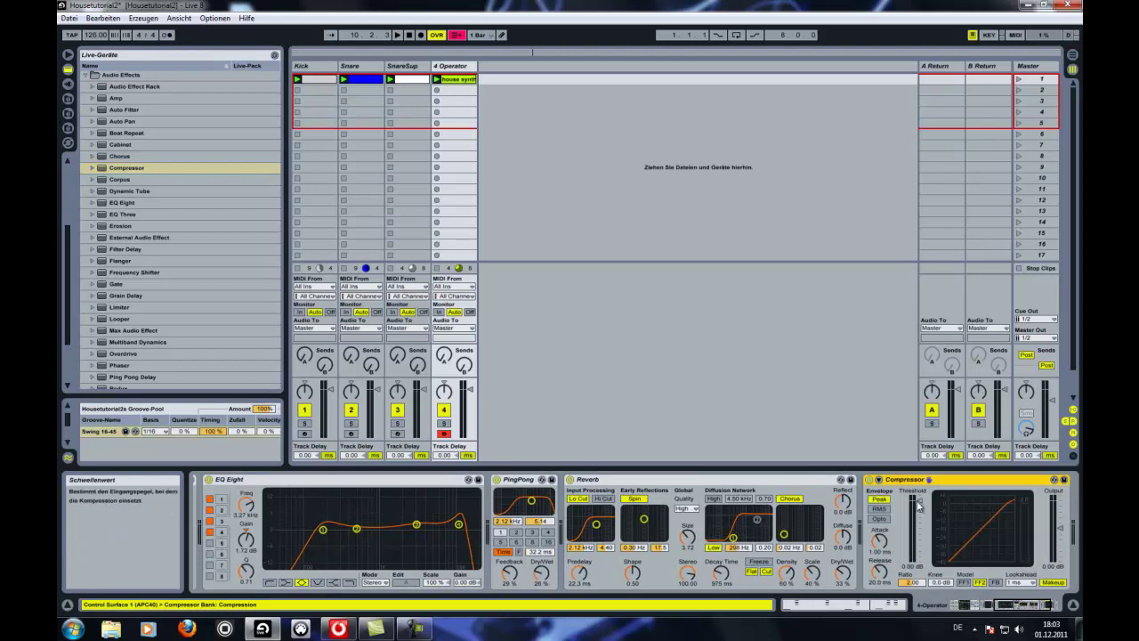
{"action": "left_click", "coordinate": [879, 480]}
{"action": "left_click", "coordinate": [888, 509]}
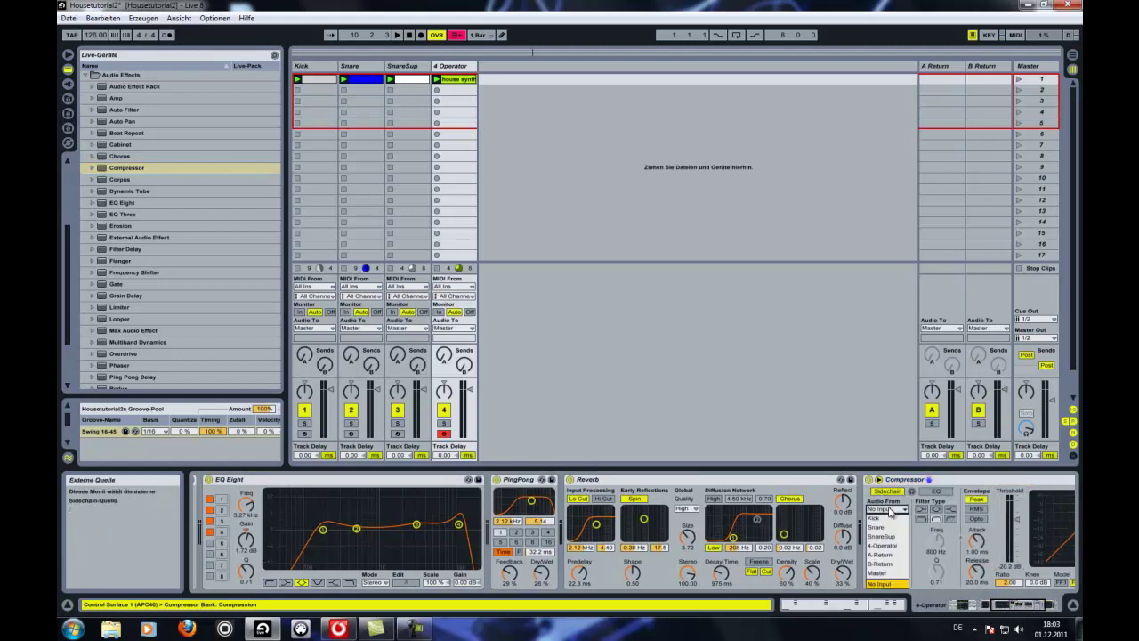
{"action": "left_click", "coordinate": [893, 524]}
{"action": "left_click_drag", "start_coordinate": [976, 574], "coordinate": [977, 552]}
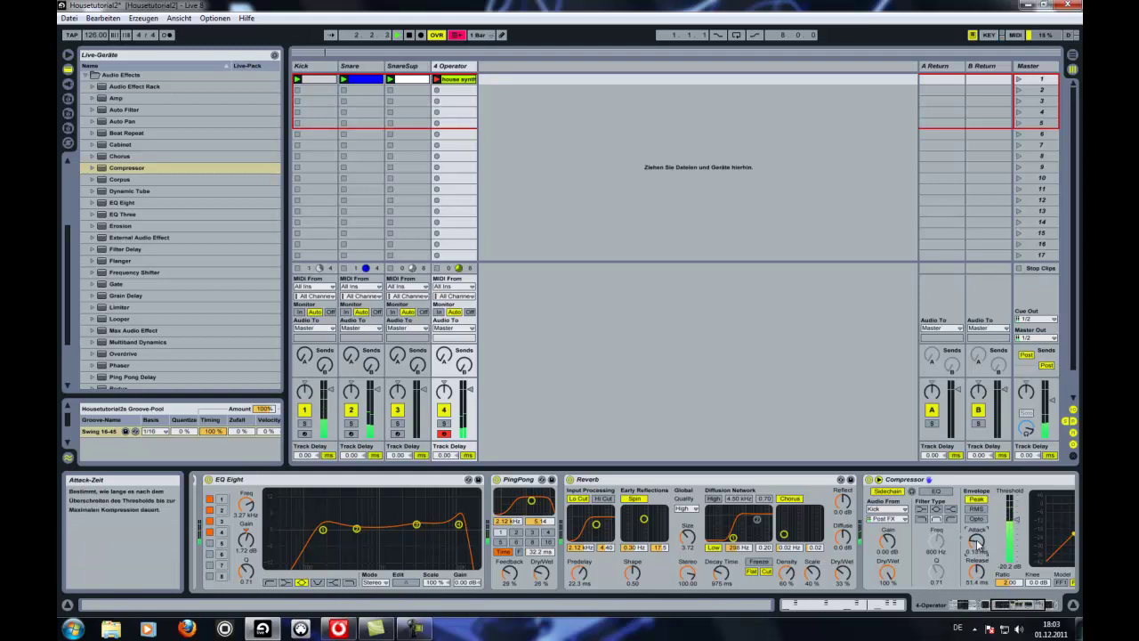
{"action": "left_click", "coordinate": [1050, 606]}
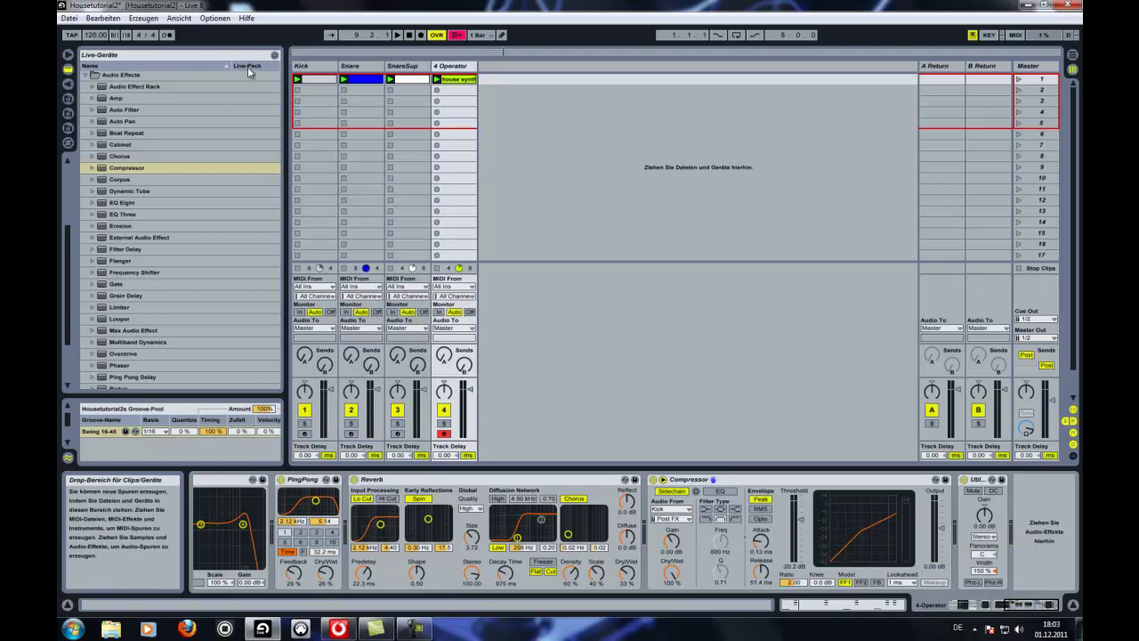
{"action": "left_click_drag", "start_coordinate": [1037, 605], "coordinate": [859, 545]}
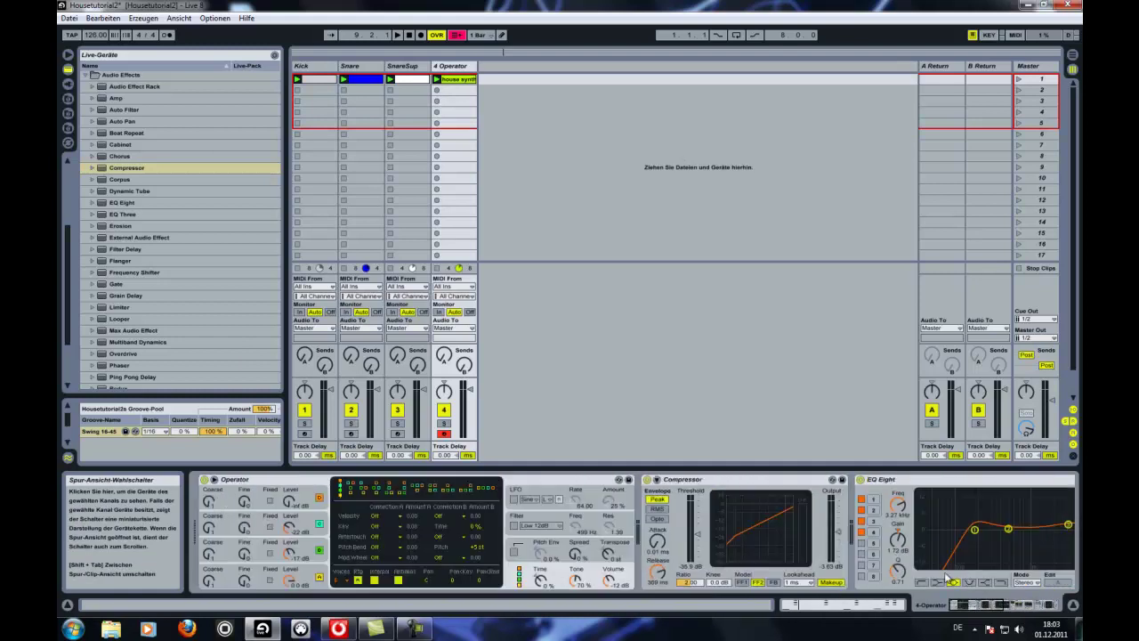